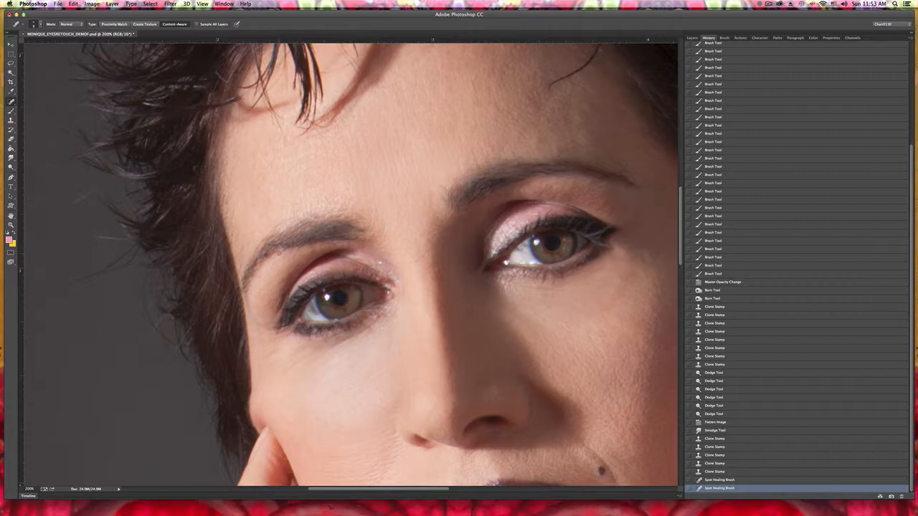
Step: Remove the stray hairs just below the left eyebrow in the photo with the Spot Healing Brush
click(279, 253)
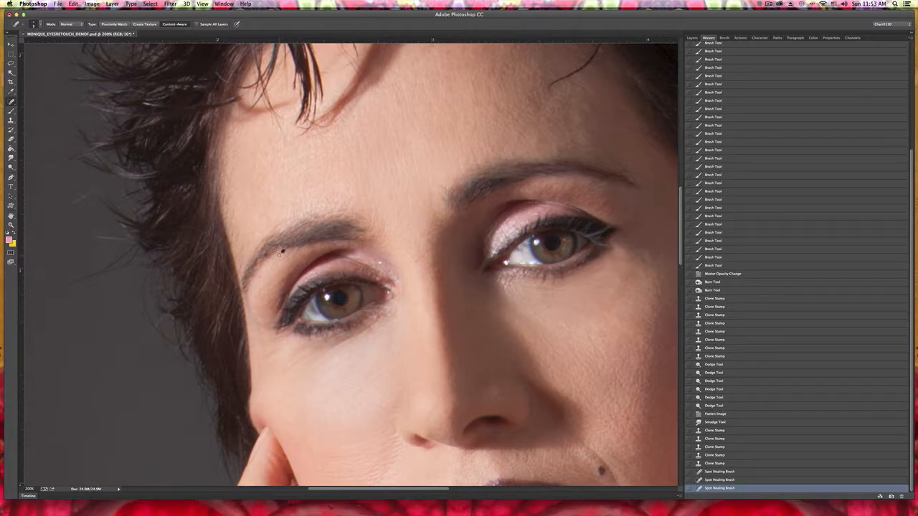
click(279, 253)
click(295, 254)
click(298, 252)
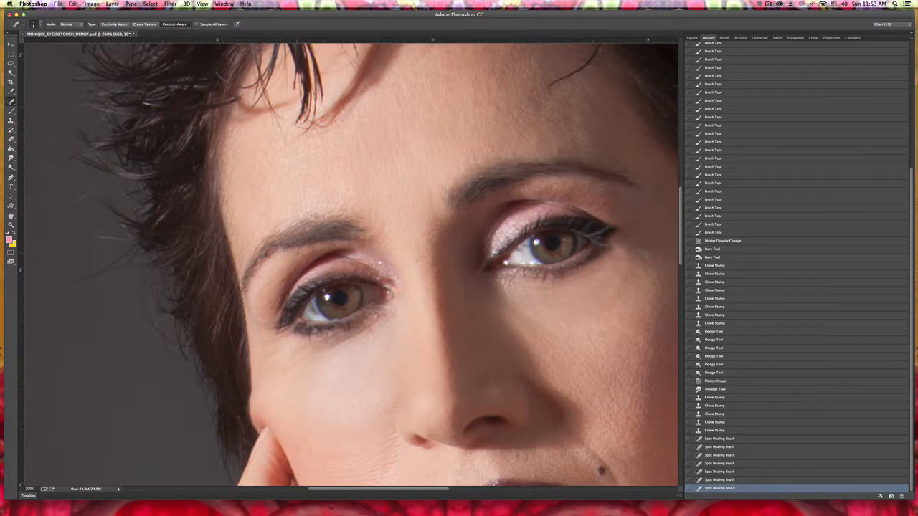
click(285, 252)
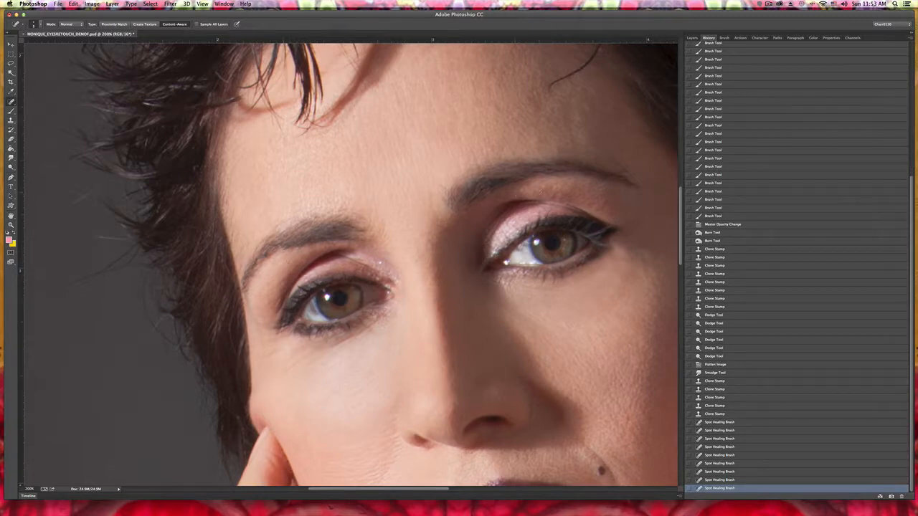
Step: Spot-heal the stray hairs along the upper edge of the right eyebrow's outer tail
click(629, 172)
click(626, 173)
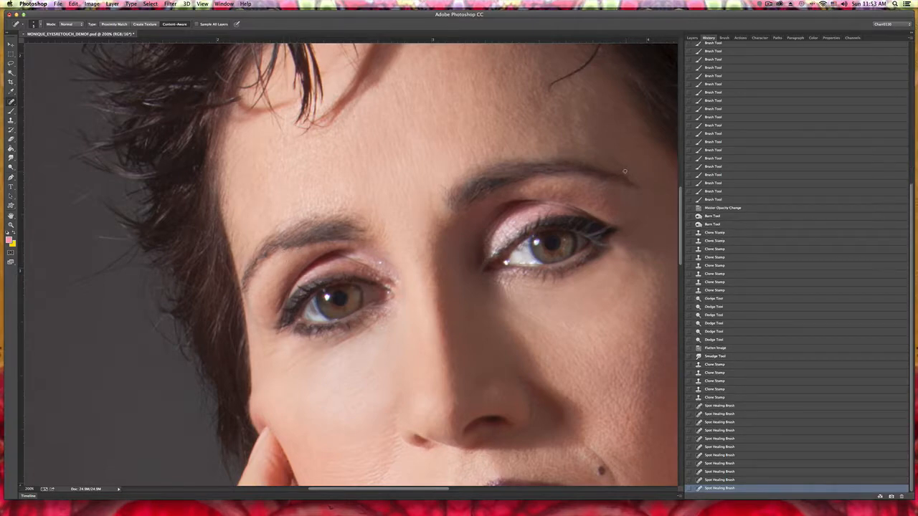
click(623, 173)
click(621, 172)
click(620, 169)
click(620, 167)
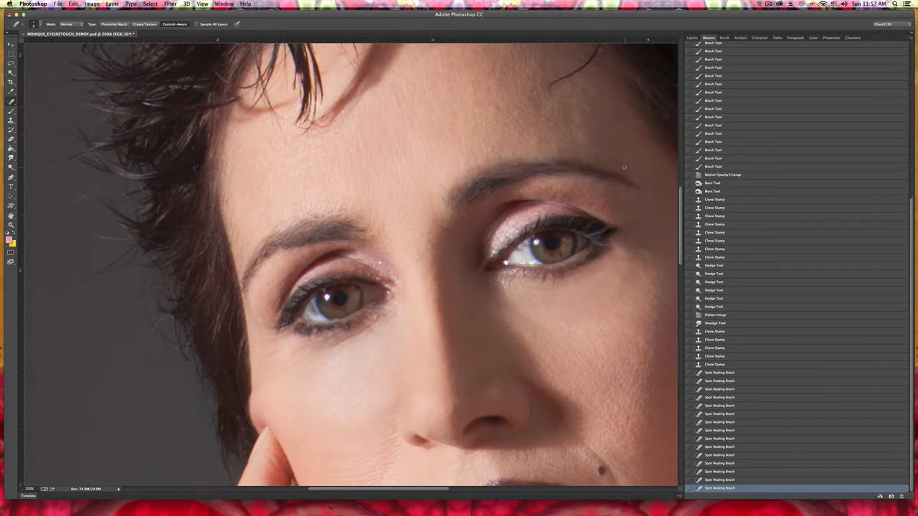
click(620, 165)
click(616, 164)
click(615, 162)
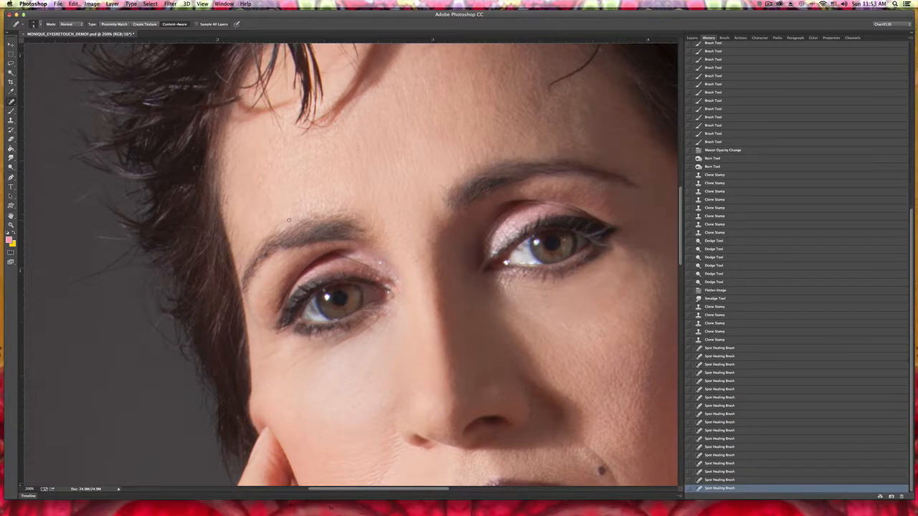
Step: Spot-heal the stray hairs above the left eyebrow and the glitter speck near that eye's inner lid
click(280, 223)
click(276, 226)
click(274, 229)
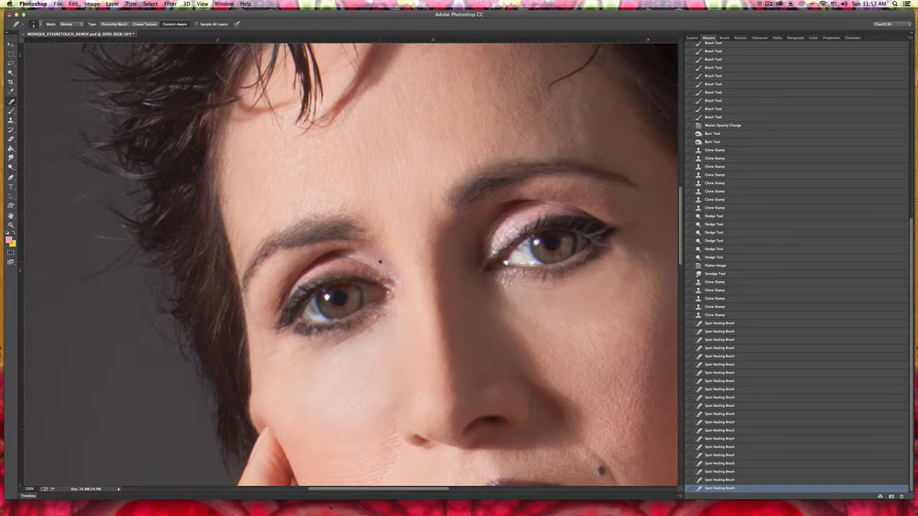
click(380, 262)
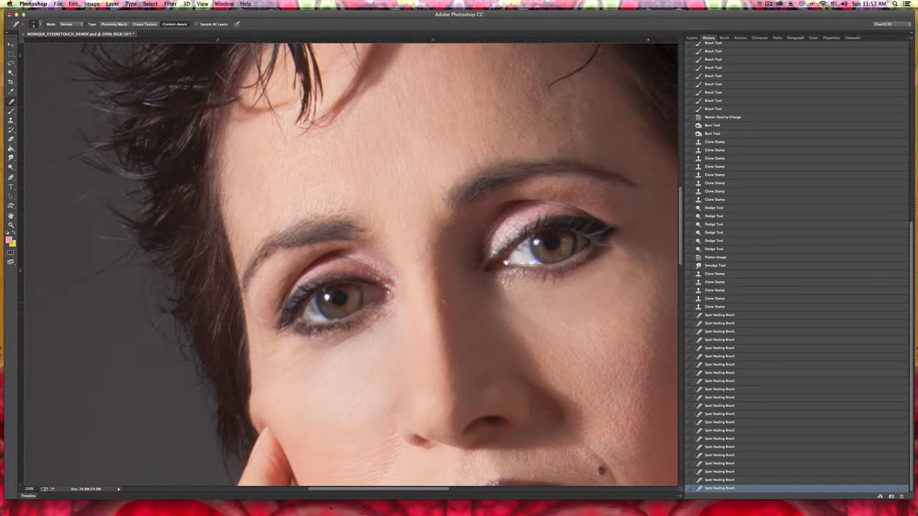
Step: Heal the veins and blemishes in the white of the left eye with many small Spot Healing Brush dabs
mouse_move(449, 317)
mouse_down()
mouse_move(418, 239)
mouse_move(410, 280)
mouse_up()
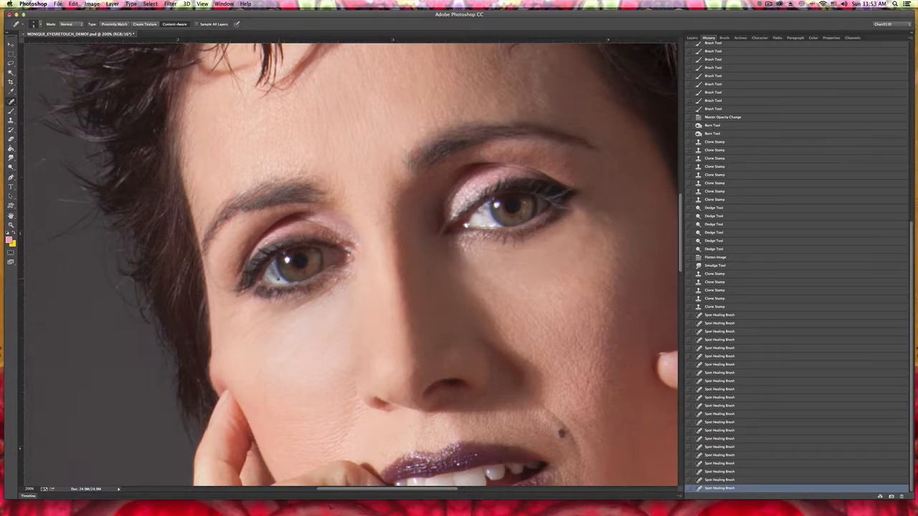
click(278, 278)
click(277, 277)
click(277, 278)
click(277, 278)
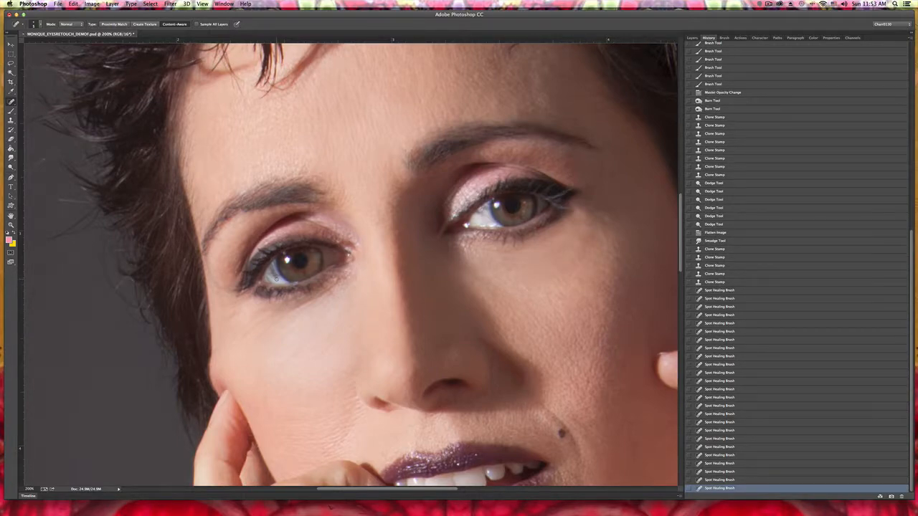
click(276, 278)
click(277, 278)
click(276, 278)
click(277, 279)
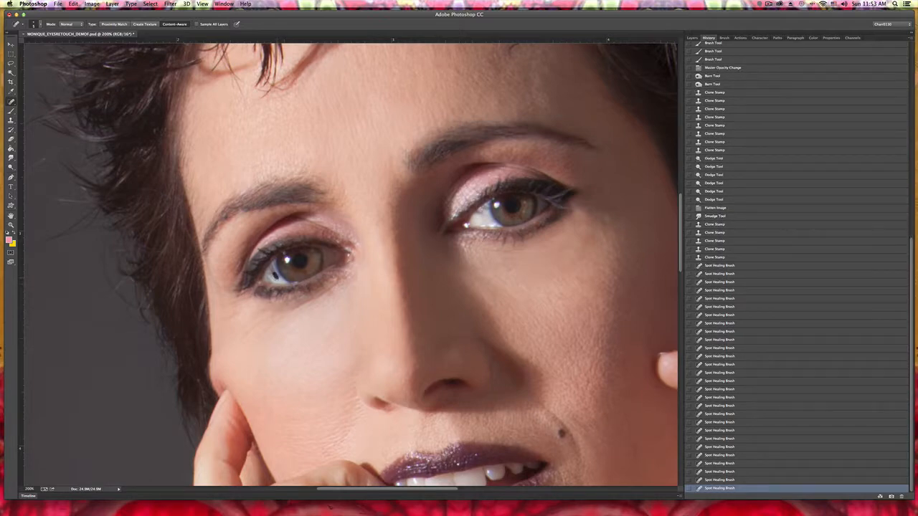
click(276, 279)
click(275, 279)
click(276, 279)
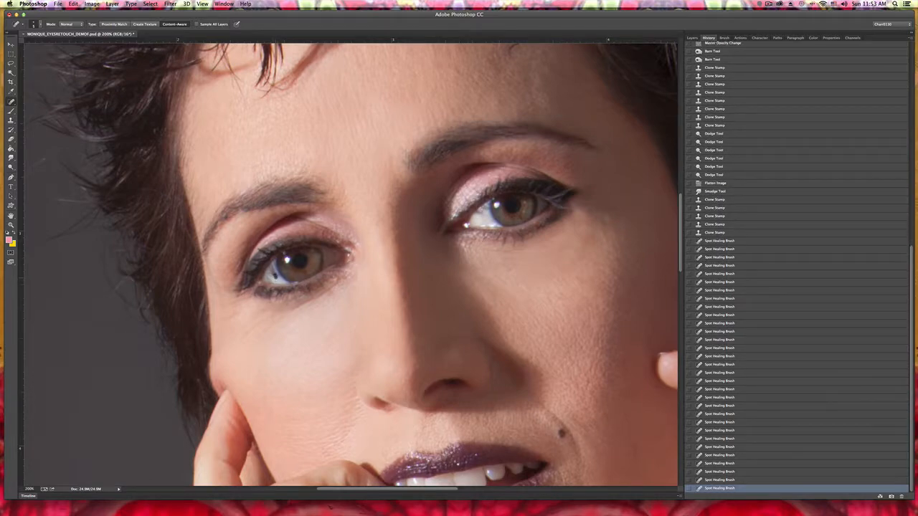
click(275, 278)
click(276, 278)
click(275, 279)
click(275, 278)
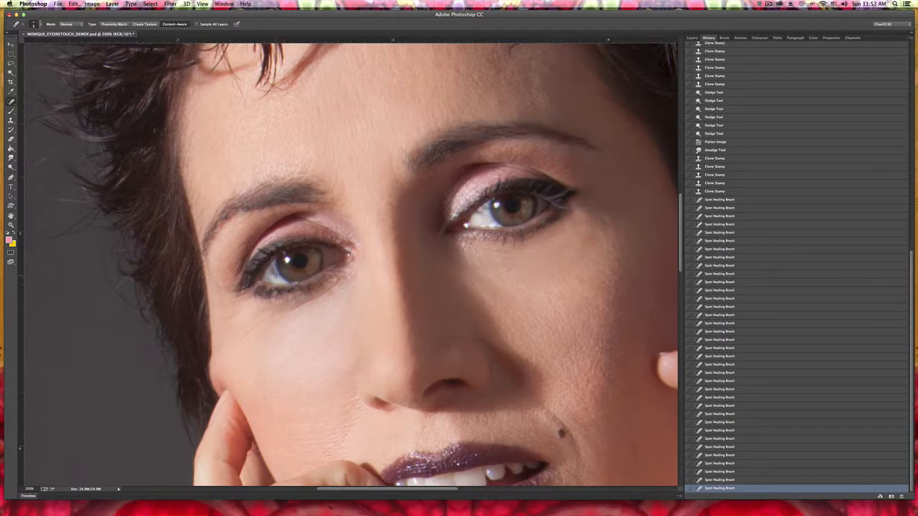
click(276, 278)
click(276, 278)
click(275, 278)
click(275, 278)
click(275, 278)
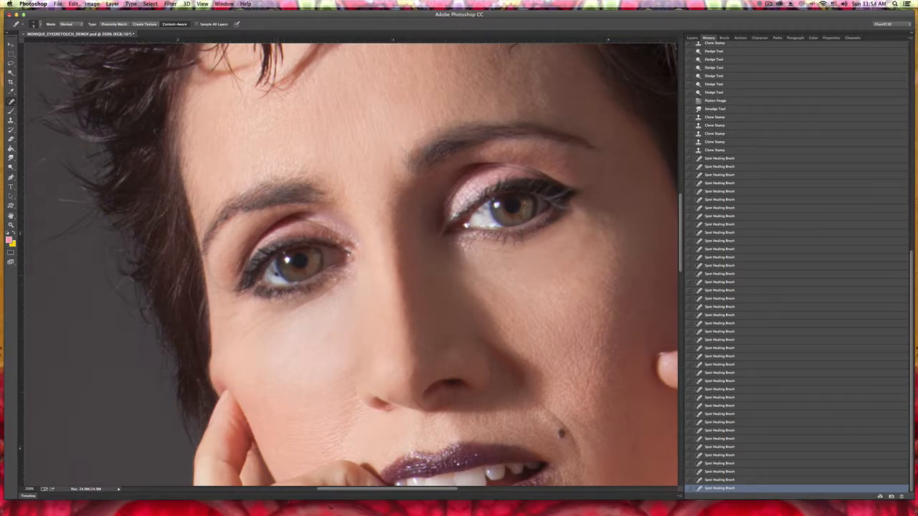
click(275, 278)
click(275, 278)
click(276, 277)
click(276, 277)
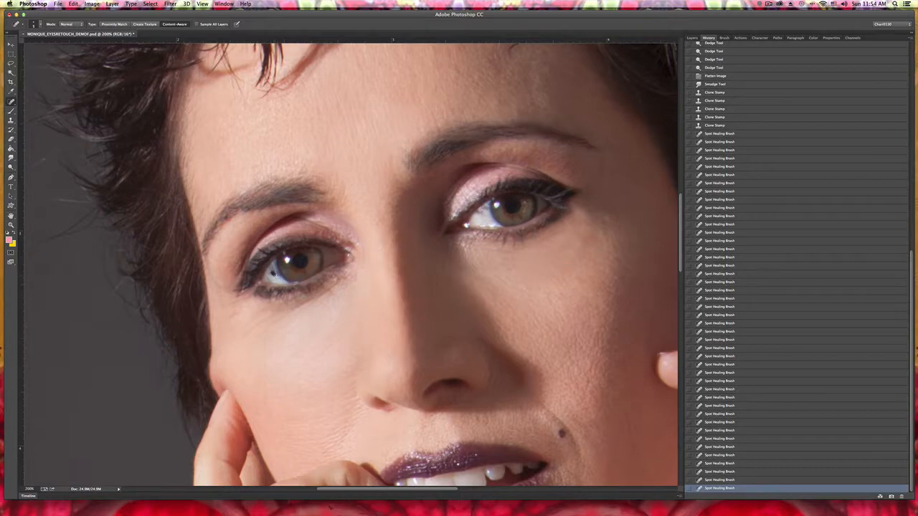
click(276, 276)
click(276, 277)
click(273, 273)
click(273, 272)
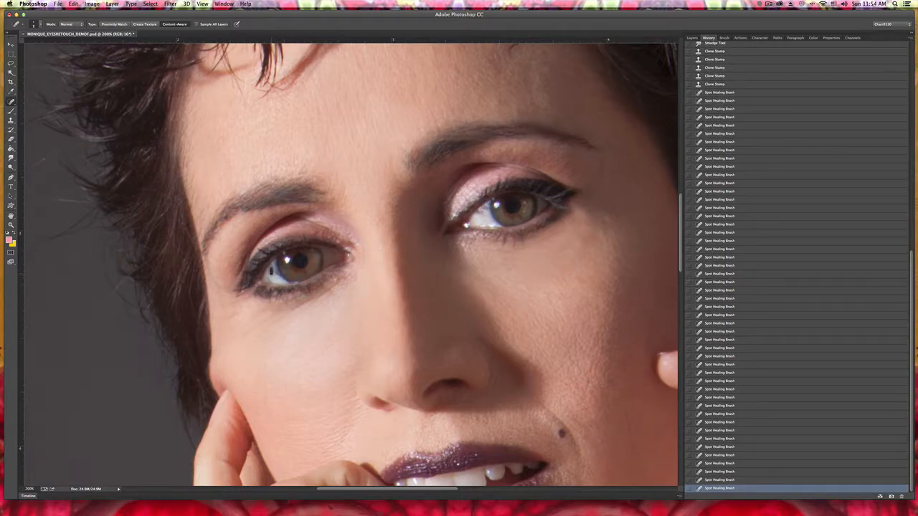
click(272, 271)
click(271, 269)
click(273, 274)
click(272, 277)
click(273, 277)
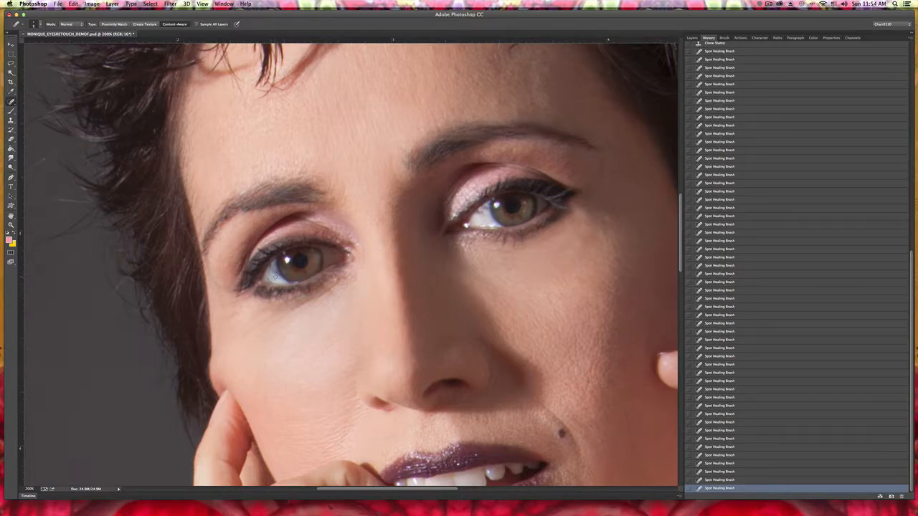
click(274, 277)
click(275, 276)
click(276, 275)
click(277, 276)
click(278, 277)
click(276, 275)
click(270, 280)
click(269, 279)
click(268, 279)
click(270, 280)
click(268, 279)
click(273, 277)
click(274, 276)
click(275, 275)
click(276, 276)
click(278, 277)
Step: Raise the Clone Stamp's opacity, shrink its brush, dab over the lower white of the left eye and undo the last dab
click(11, 121)
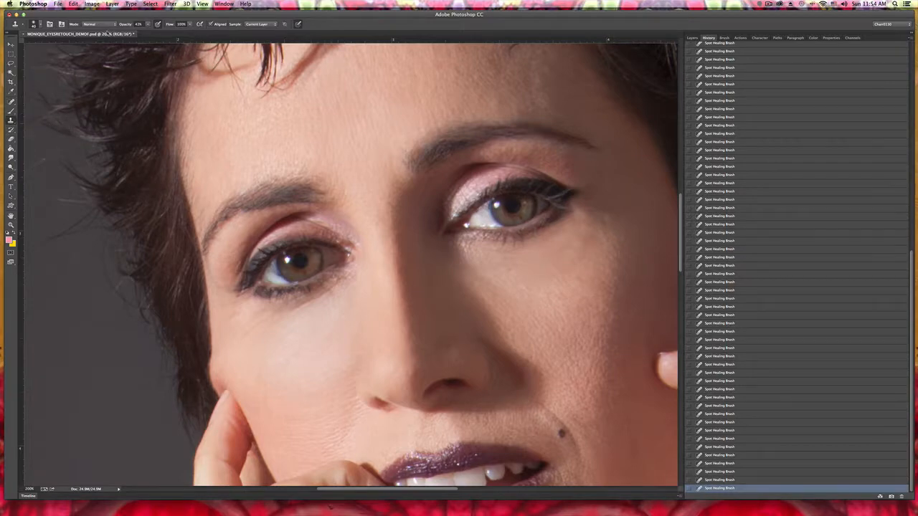
drag(128, 30, 178, 32)
key(bracketleft)
key(bracketleft)
key(bracketleft)
key(bracketleft)
key(bracketleft)
key(bracketleft)
click(277, 280)
click(277, 279)
click(273, 280)
key(ctrl+z)
Step: Set the Clone Stamp opacity to 74% and clone clean white over the veins beside the left eye's iris
click(147, 25)
drag(149, 33, 142, 33)
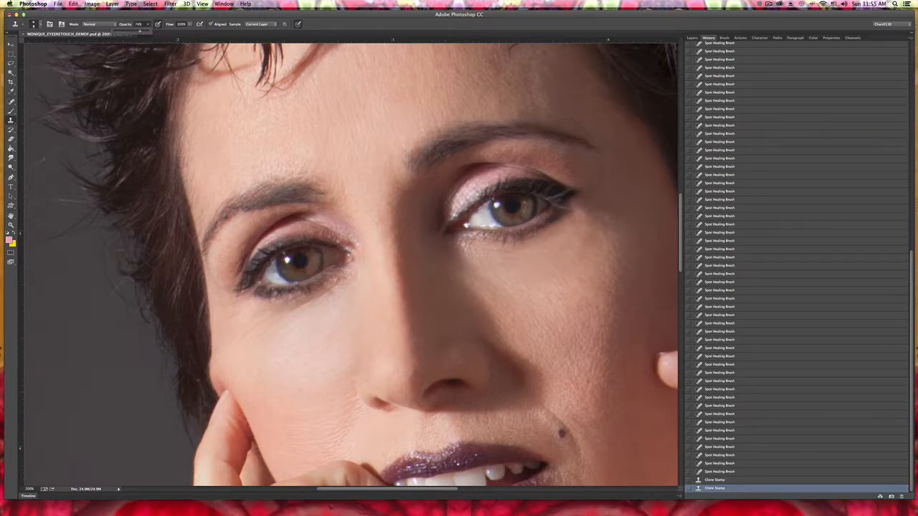
click(277, 280)
click(278, 278)
click(277, 277)
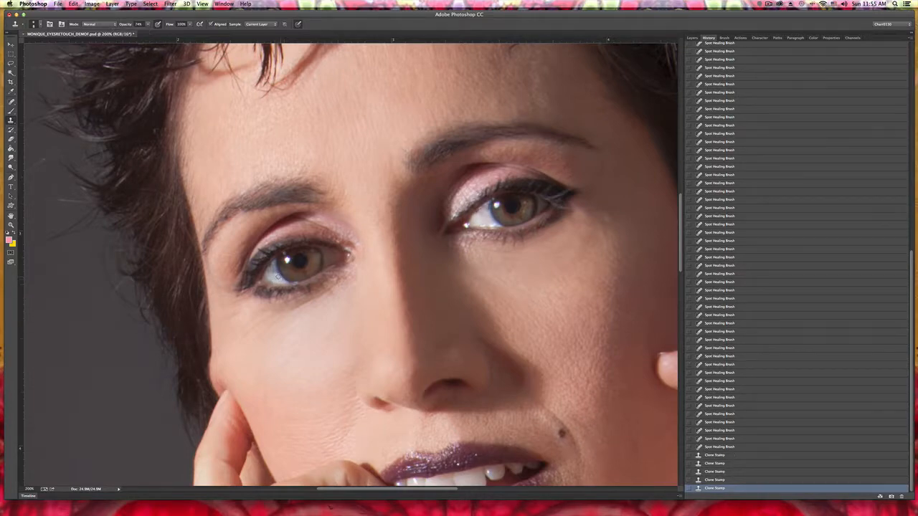
click(275, 275)
click(275, 277)
click(276, 275)
click(275, 275)
click(274, 273)
click(275, 277)
click(275, 273)
click(274, 272)
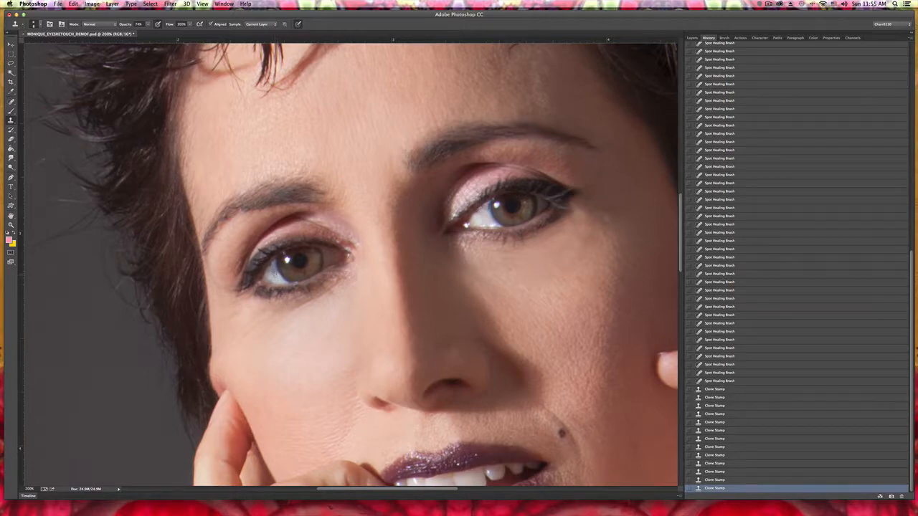
click(274, 272)
click(275, 277)
click(274, 275)
click(275, 276)
click(275, 274)
click(274, 272)
click(275, 277)
click(274, 275)
click(275, 274)
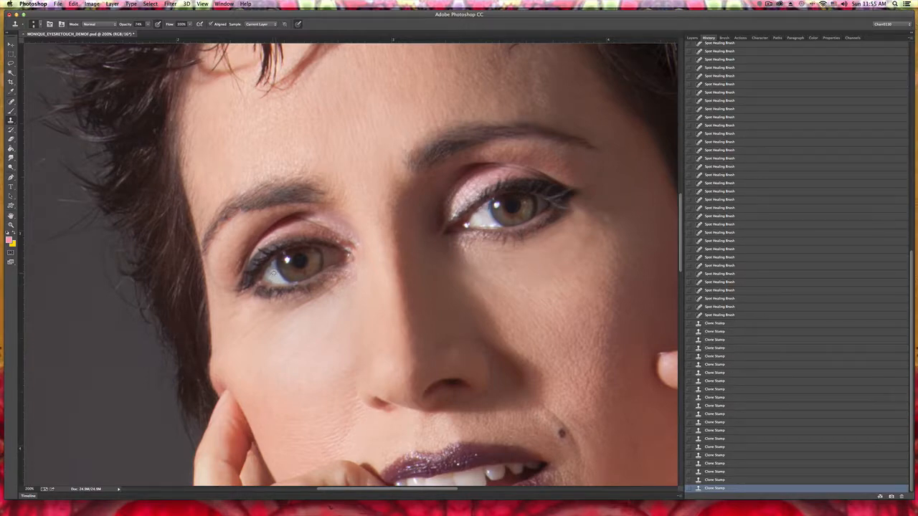
Step: Clone over the remaining discoloration in the outer and upper parts of the left eye's white
click(274, 271)
click(273, 271)
click(273, 273)
click(272, 274)
click(274, 277)
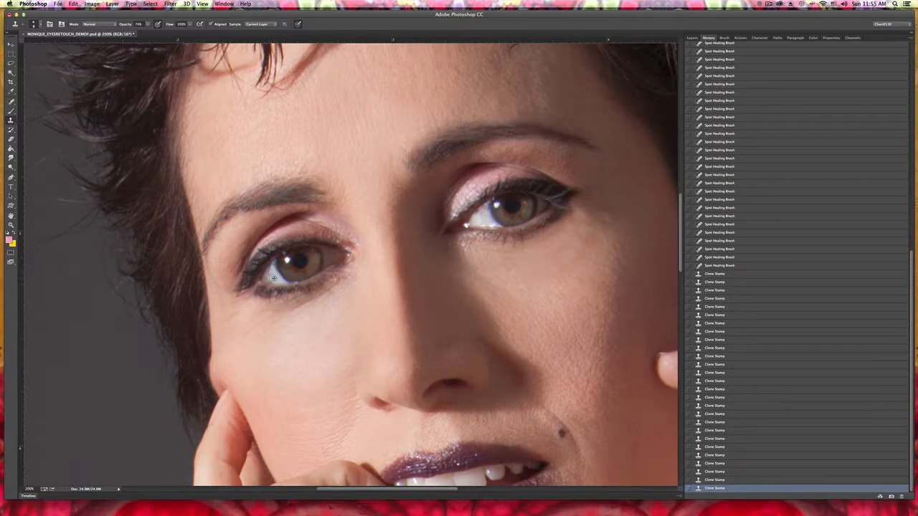
click(271, 275)
click(271, 274)
click(270, 273)
click(269, 271)
click(270, 273)
click(271, 274)
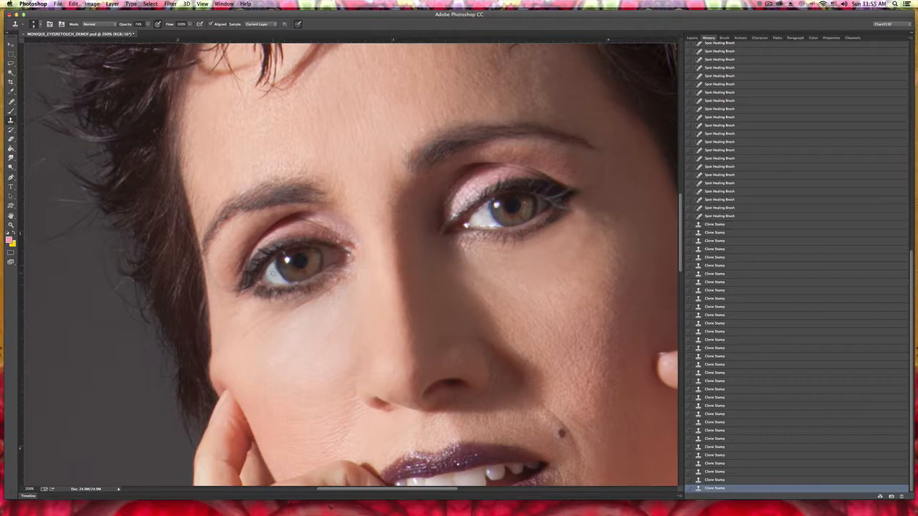
click(272, 281)
click(270, 279)
click(270, 279)
click(270, 280)
click(269, 281)
click(270, 278)
click(271, 270)
click(272, 270)
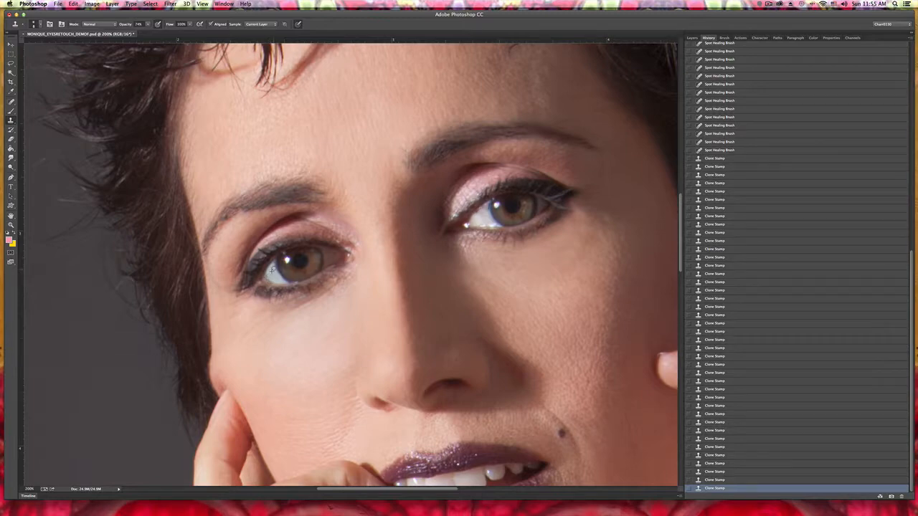
click(274, 270)
click(272, 264)
Step: Clone clean tone over the veins in the white of the right eye, beside its iris
click(476, 216)
click(476, 215)
click(479, 213)
click(479, 212)
click(481, 211)
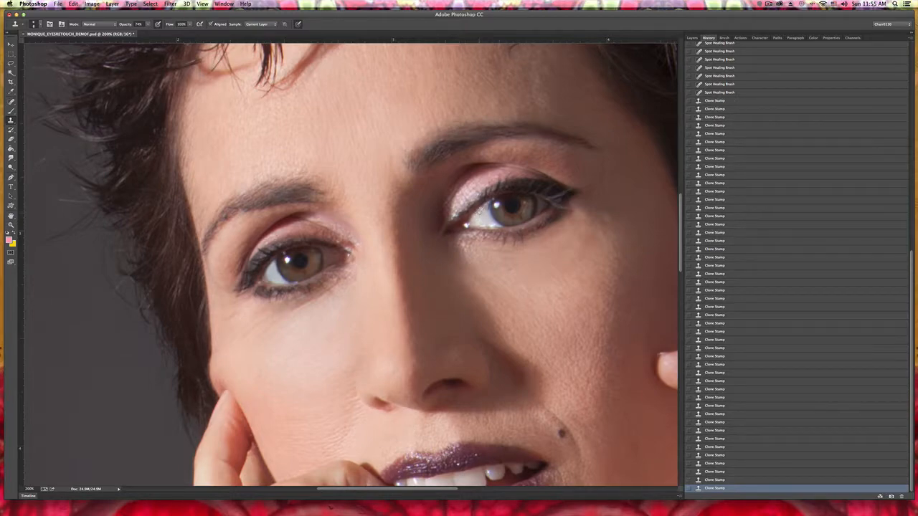
click(481, 210)
click(480, 211)
click(482, 215)
click(483, 213)
click(484, 212)
click(484, 213)
click(483, 212)
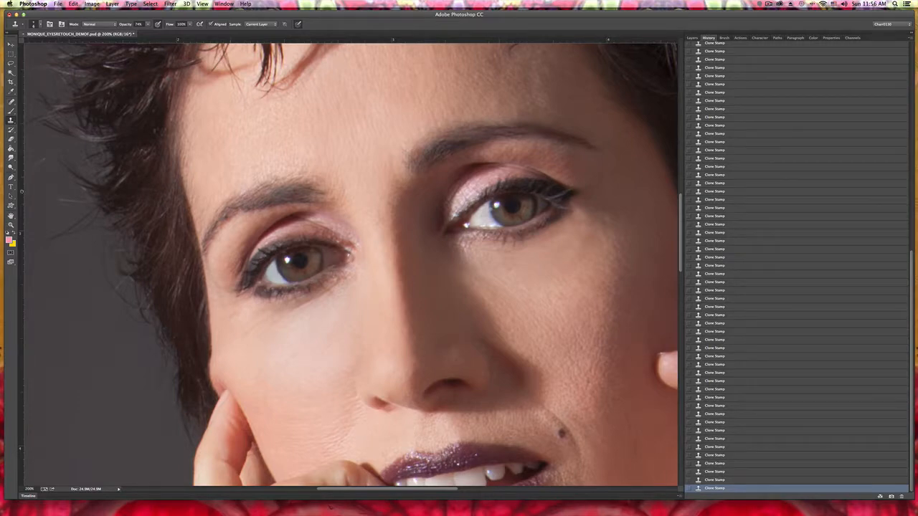
Step: Intensify the brown colour of both irises with the Sponge tool in Saturate mode
click(10, 168)
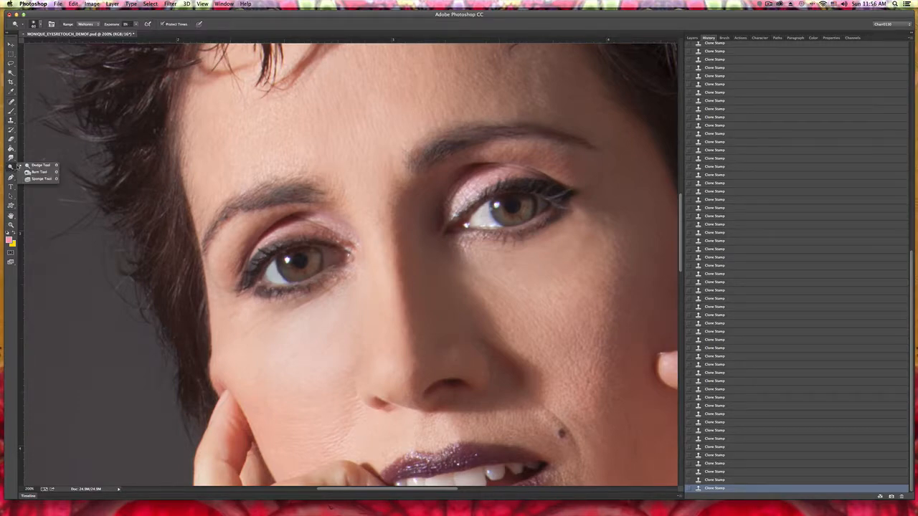
click(37, 179)
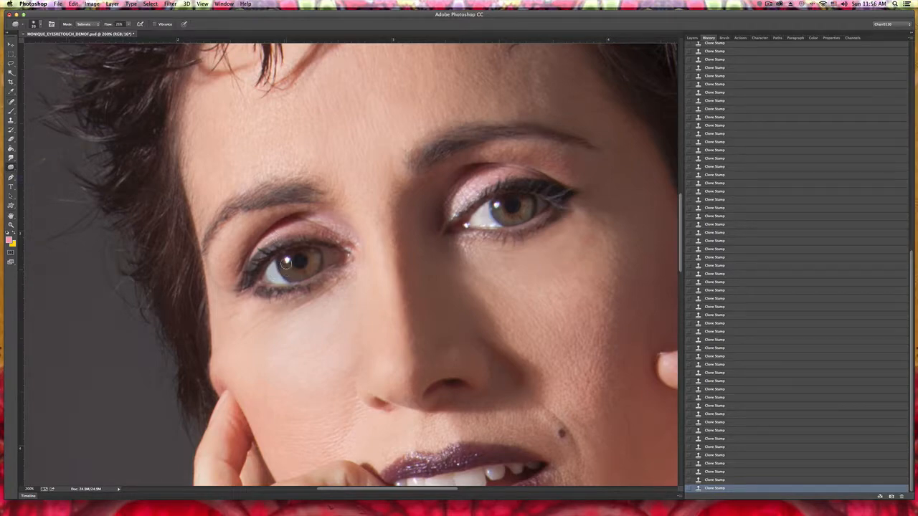
mouse_move(286, 263)
mouse_down()
mouse_move(289, 275)
mouse_move(314, 265)
mouse_move(309, 254)
mouse_move(317, 263)
mouse_move(293, 277)
mouse_move(281, 270)
mouse_up()
mouse_move(282, 270)
mouse_down()
mouse_move(307, 273)
mouse_move(318, 259)
mouse_move(301, 252)
mouse_move(283, 268)
mouse_move(295, 290)
mouse_up()
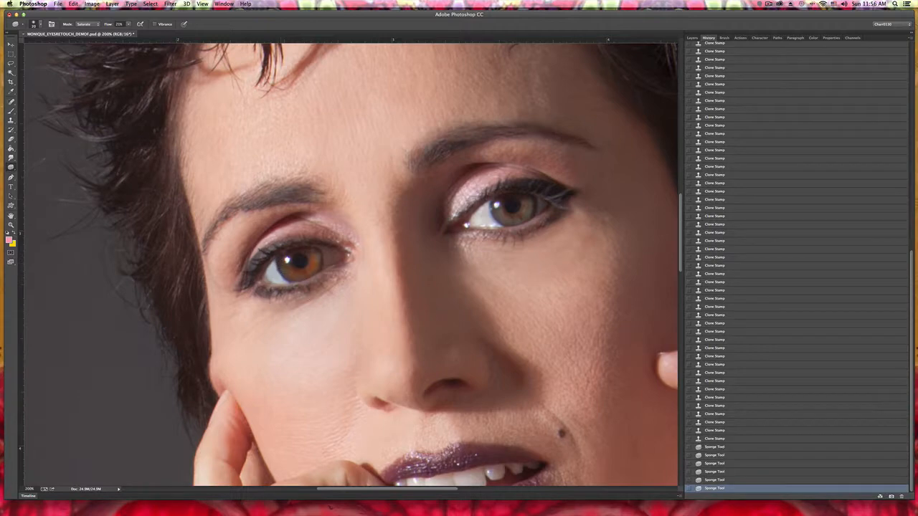
mouse_move(506, 204)
mouse_down()
mouse_move(504, 218)
mouse_move(524, 210)
mouse_move(500, 213)
mouse_move(506, 218)
mouse_move(527, 208)
mouse_move(518, 216)
mouse_up()
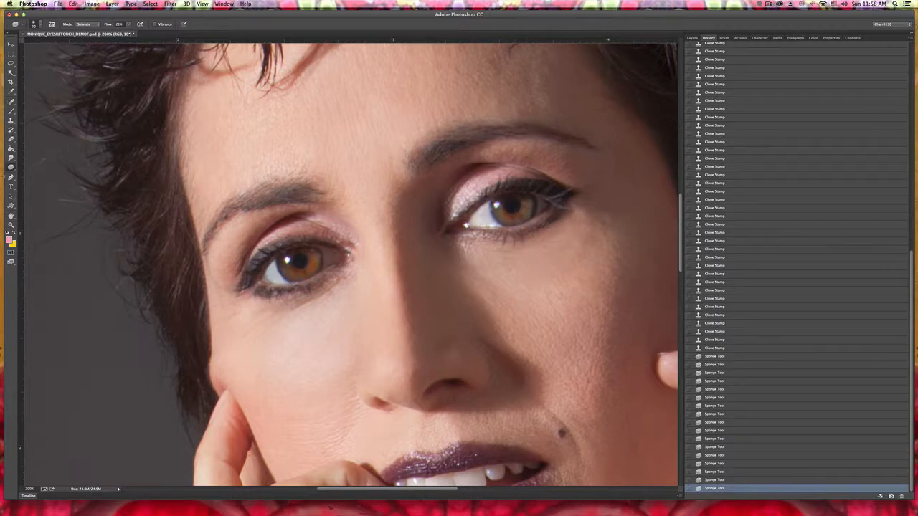
Step: Darken the outer rim of the left eye's iris using the Burn tool with a small brush
click(10, 166)
click(27, 173)
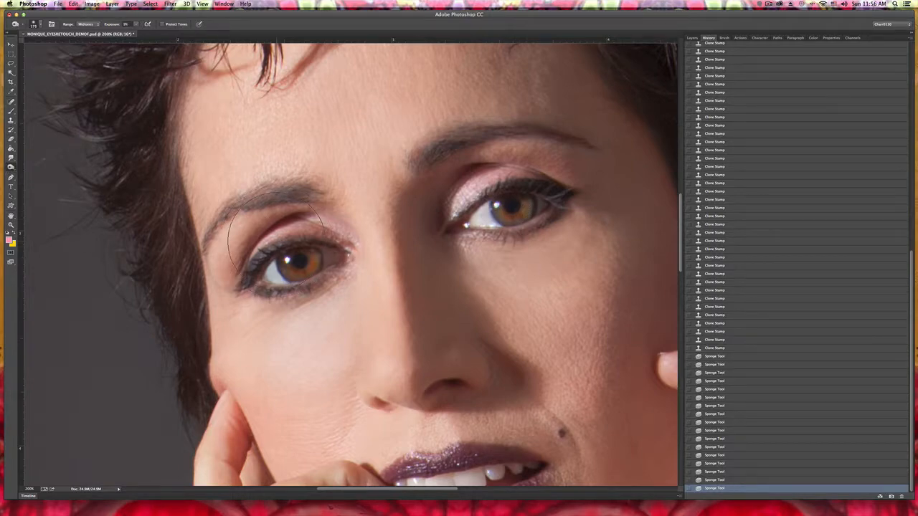
key(bracketleft)
key(bracketleft)
key(bracketleft)
key(bracketleft)
drag(283, 276, 292, 282)
click(322, 259)
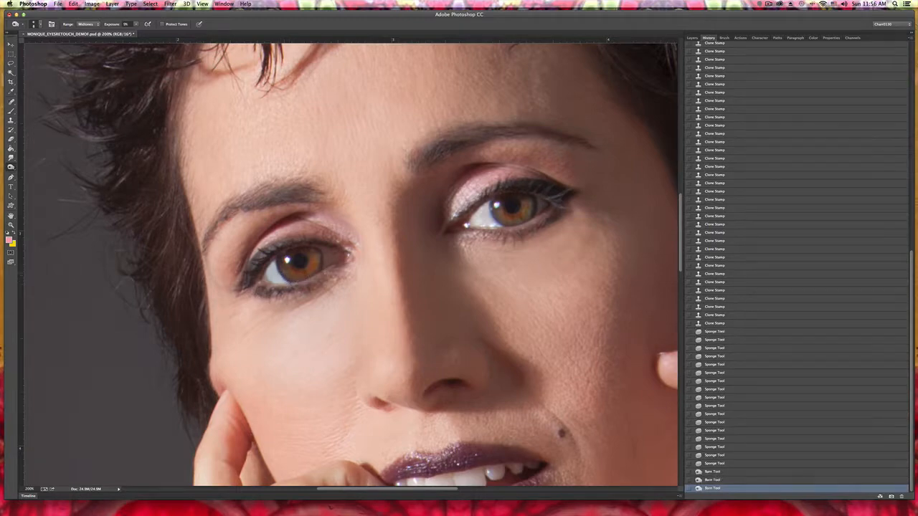
drag(320, 267, 298, 281)
Step: Burn the outer rim of the right eye's iris along its inner side and lower edge
click(493, 208)
click(495, 211)
click(495, 213)
click(496, 217)
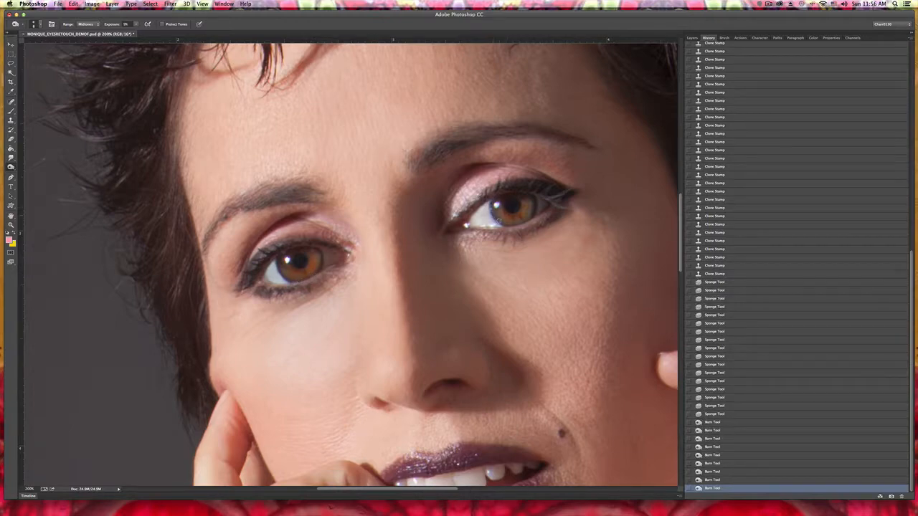
click(499, 220)
click(493, 202)
click(504, 224)
click(506, 225)
click(530, 219)
click(519, 223)
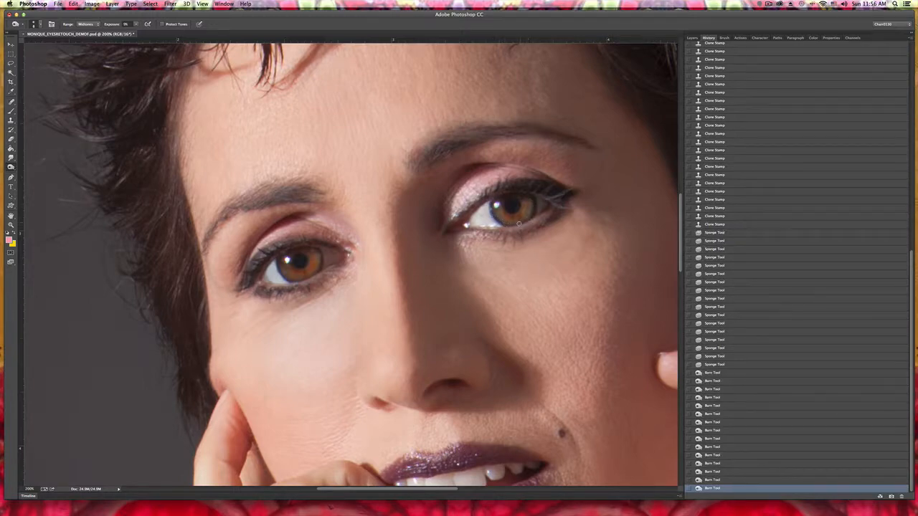
Step: Finish burning the rim of the right eye's iris from its lower edge up along the side facing the nose
click(502, 222)
click(500, 221)
click(491, 211)
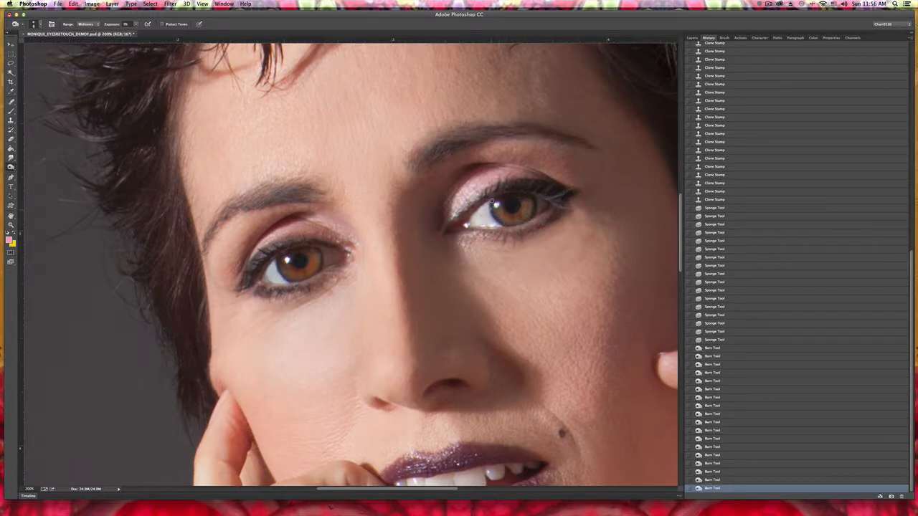
click(491, 204)
Step: Select the white of the left eye on both sides of its iris with the Lasso tool
click(11, 63)
click(28, 63)
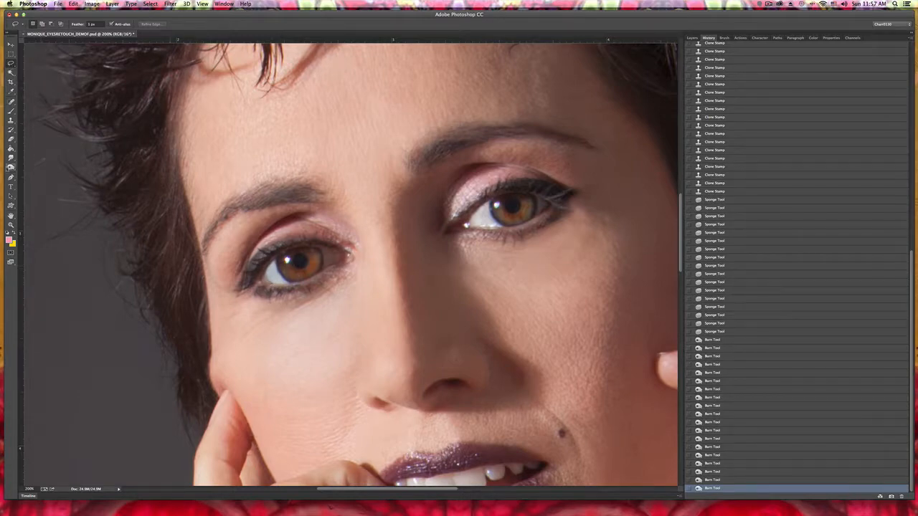
click(10, 167)
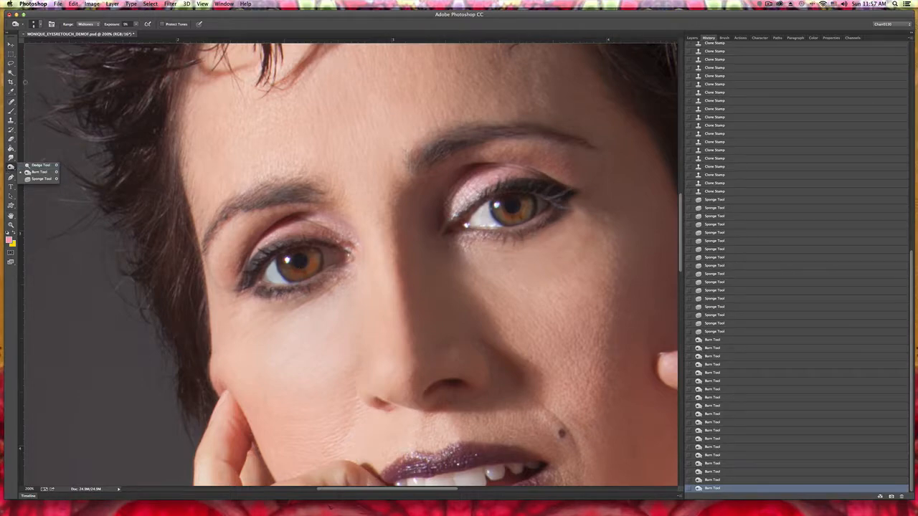
click(10, 64)
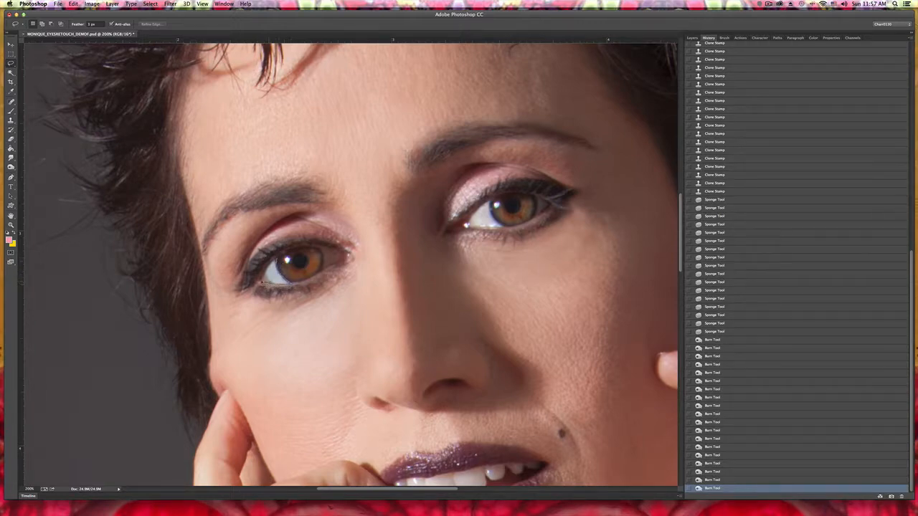
drag(267, 281, 273, 284)
key(shift)
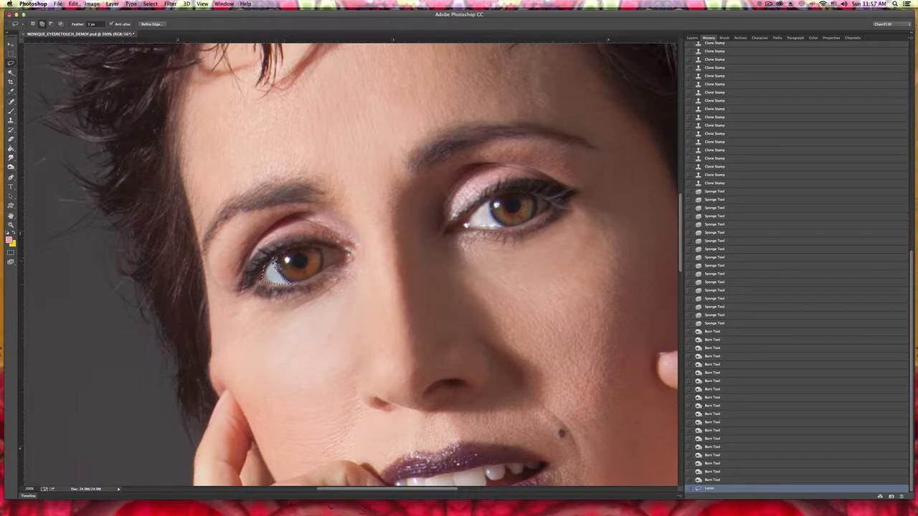
drag(266, 279, 278, 244)
key(super+z)
key(alt)
drag(258, 276, 276, 250)
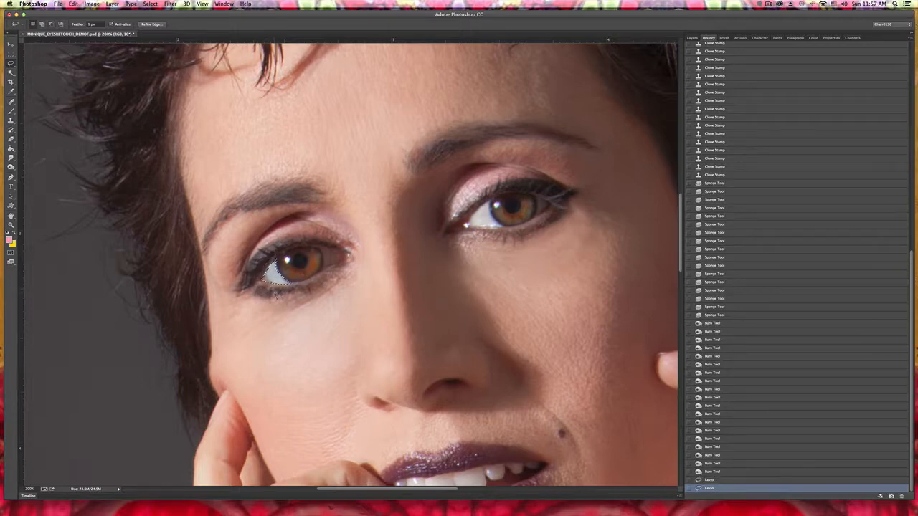
key(shift)
drag(268, 277, 272, 284)
mouse_move(325, 263)
mouse_down()
mouse_move(324, 272)
mouse_move(346, 258)
mouse_move(321, 251)
mouse_up()
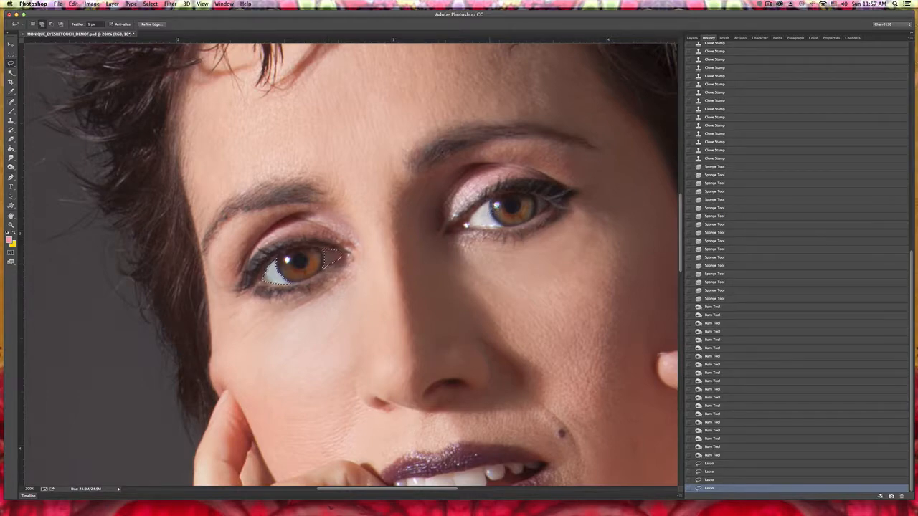
Step: Add the whites on both sides of the right eye's iris to the selection and trim the selection at the left eye's inner corner
mouse_move(467, 225)
mouse_down()
mouse_move(506, 229)
mouse_move(490, 204)
mouse_up()
drag(500, 227, 490, 223)
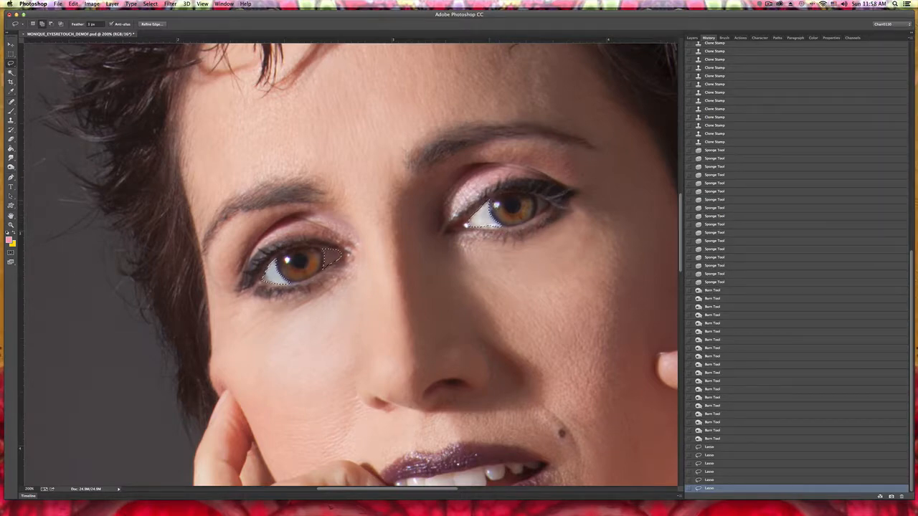
drag(486, 218, 485, 215)
mouse_move(538, 197)
mouse_down()
mouse_move(538, 217)
mouse_move(551, 208)
mouse_move(540, 199)
mouse_move(552, 210)
mouse_move(542, 205)
mouse_up()
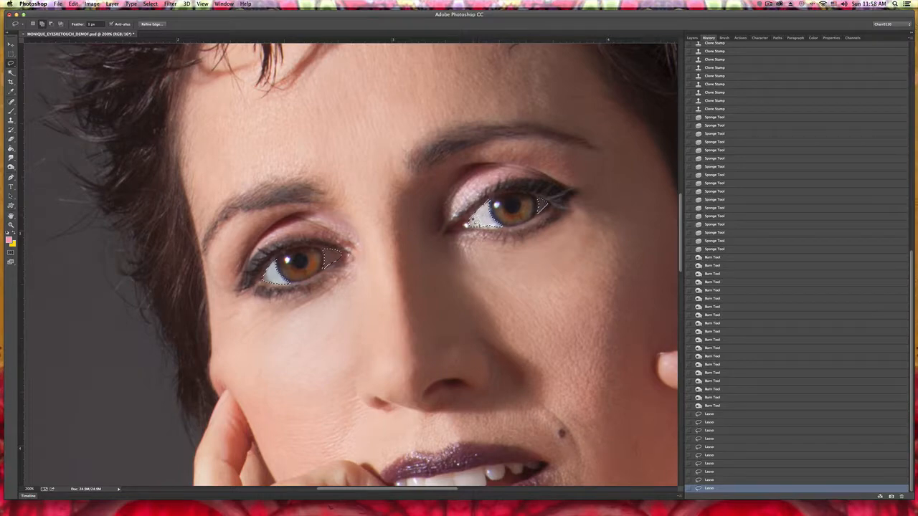
drag(542, 205, 539, 203)
mouse_move(481, 227)
mouse_down()
mouse_move(499, 229)
mouse_move(490, 231)
mouse_up()
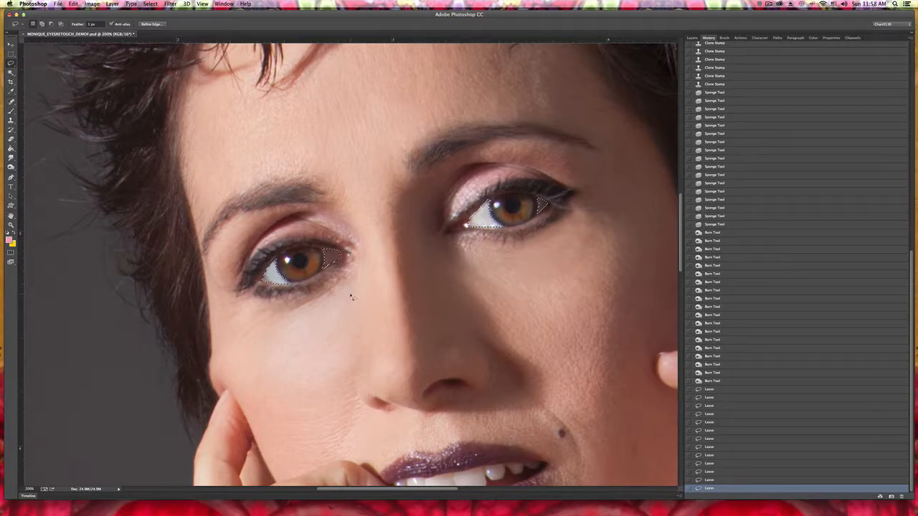
key(alt)
drag(348, 255, 344, 261)
key(super+d)
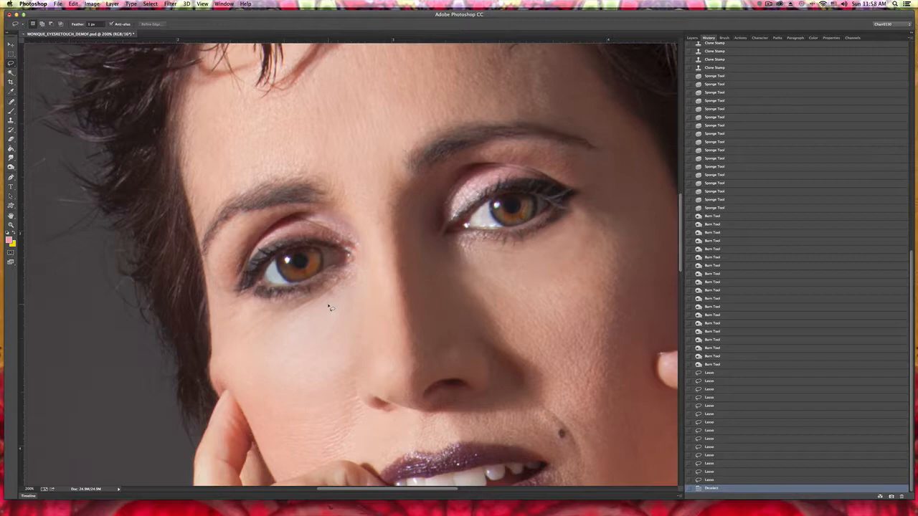
key(super+z)
key(super+h)
key(super+h)
key(super+h)
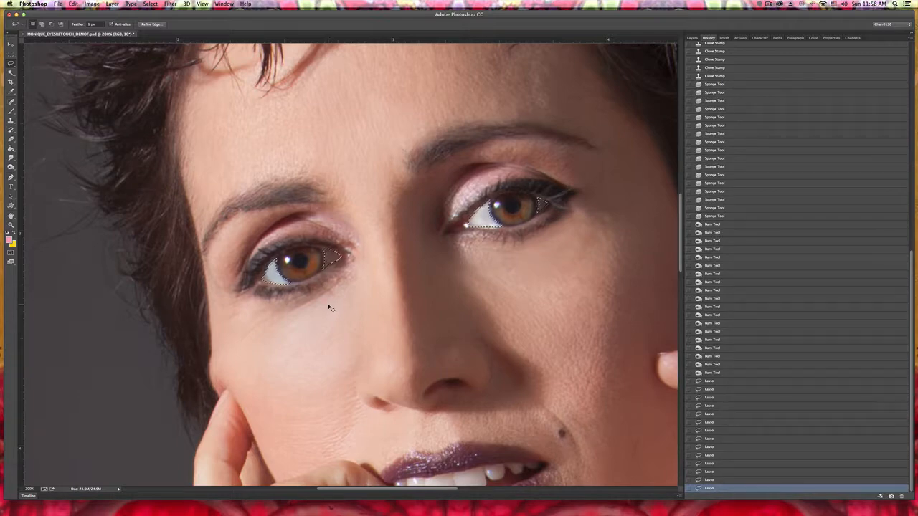
Step: Brighten the selected eye whites with Levels by raising the midtone input to 1.26, with the selection outline hidden
key(super+l)
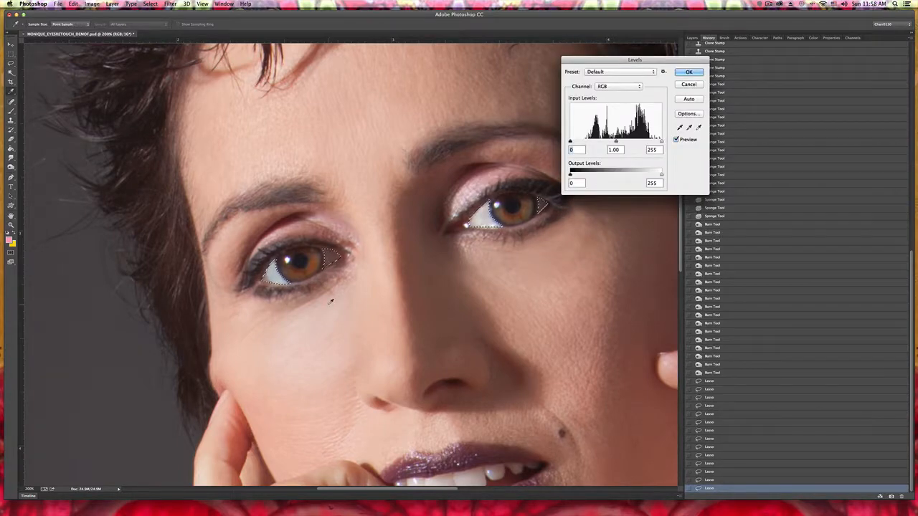
key(Tab)
key(Up)
key(Up)
key(Up)
key(Up)
key(Up)
key(Up)
key(Up)
key(Up)
key(Up)
key(Up)
key(Up)
key(Up)
key(Up)
key(Up)
key(Up)
key(super+h)
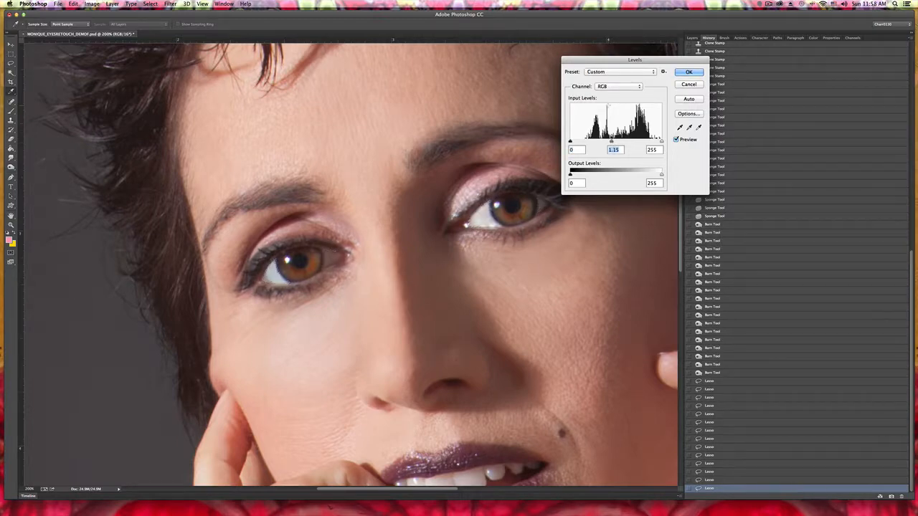
key(Up)
key(Up)
key(Up)
key(Up)
key(Up)
key(Up)
key(Up)
key(Up)
key(Up)
key(Up)
key(Up)
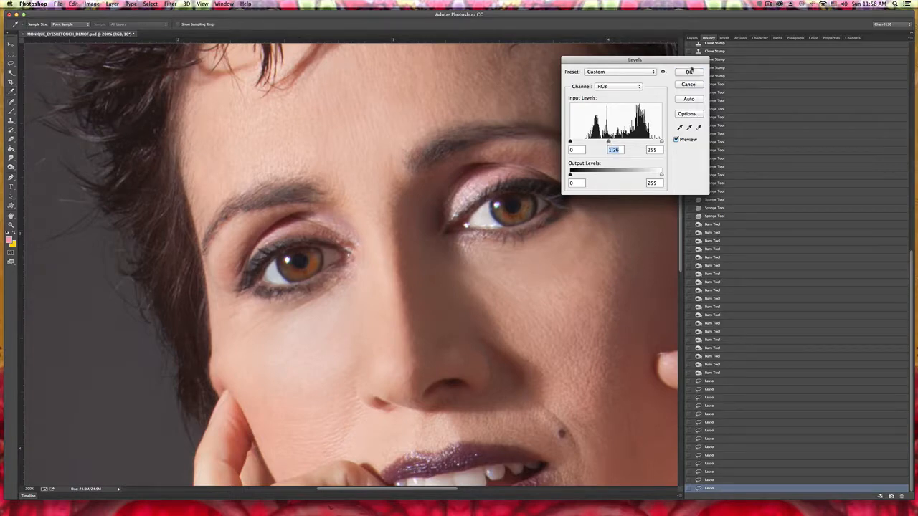
click(688, 72)
Step: Compare the eye whites before and after the Levels adjustment, both close up and with the whole portrait in view
key(super+z)
key(super+z)
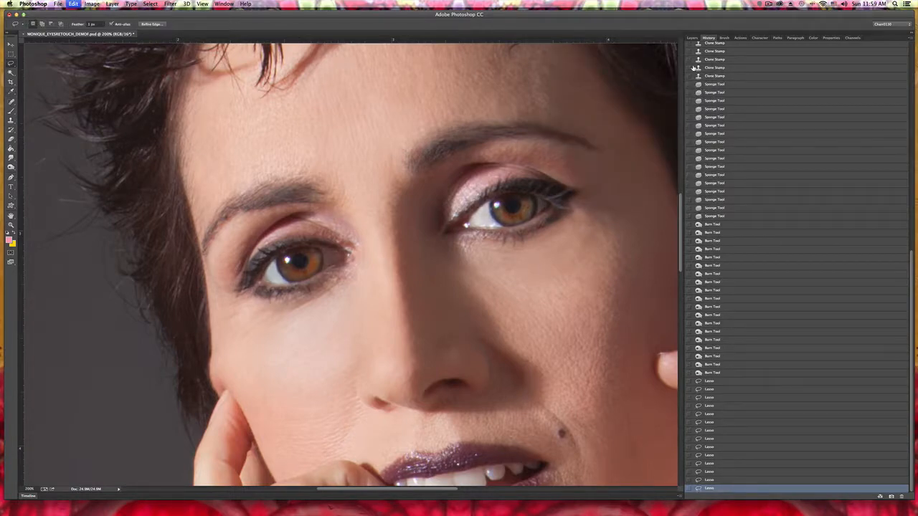
key(super+z)
key(super+z)
key(super+z)
key(super+z)
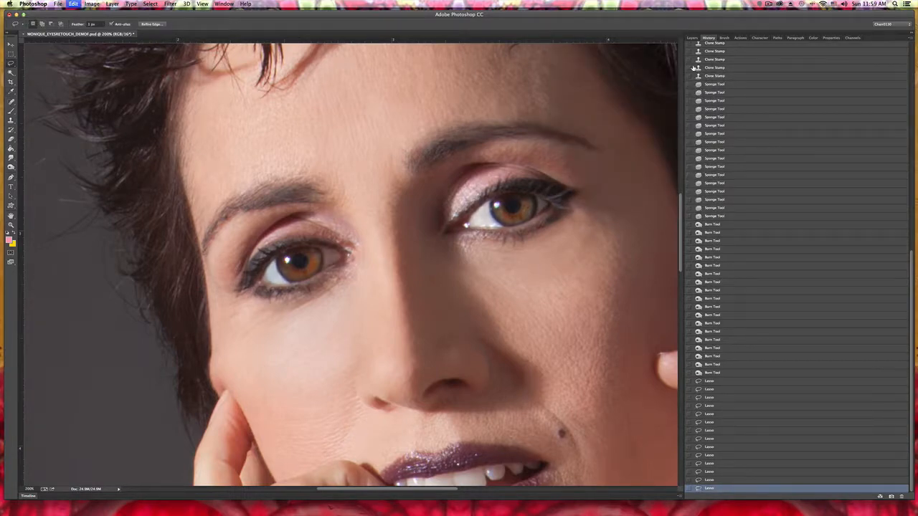
key(super+z)
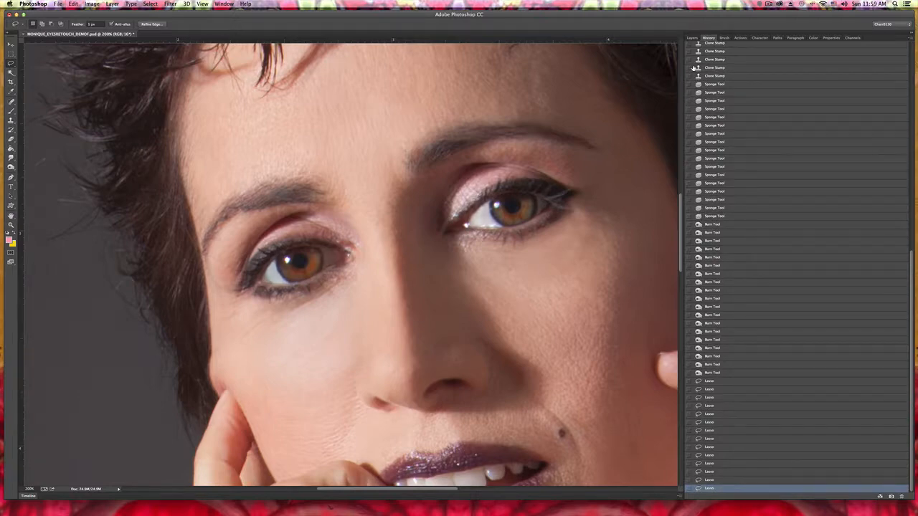
key(super+minus)
key(super+0)
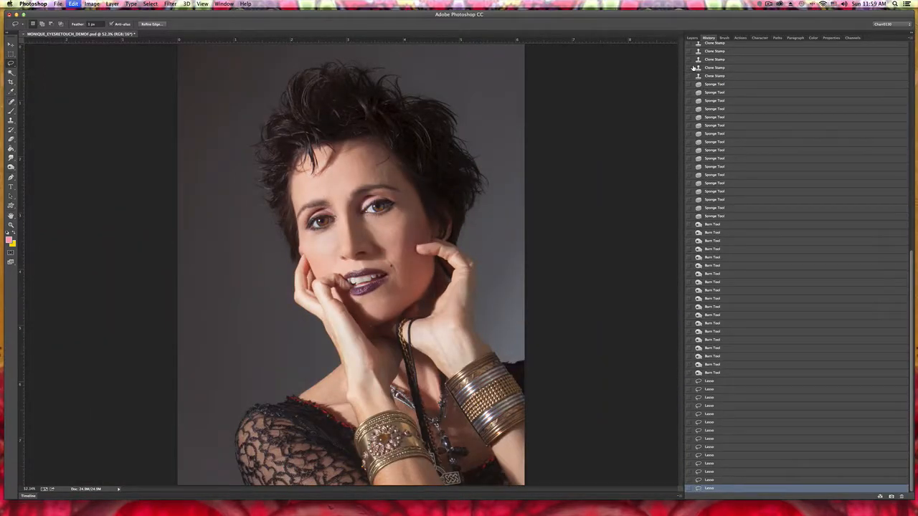
key(super+z)
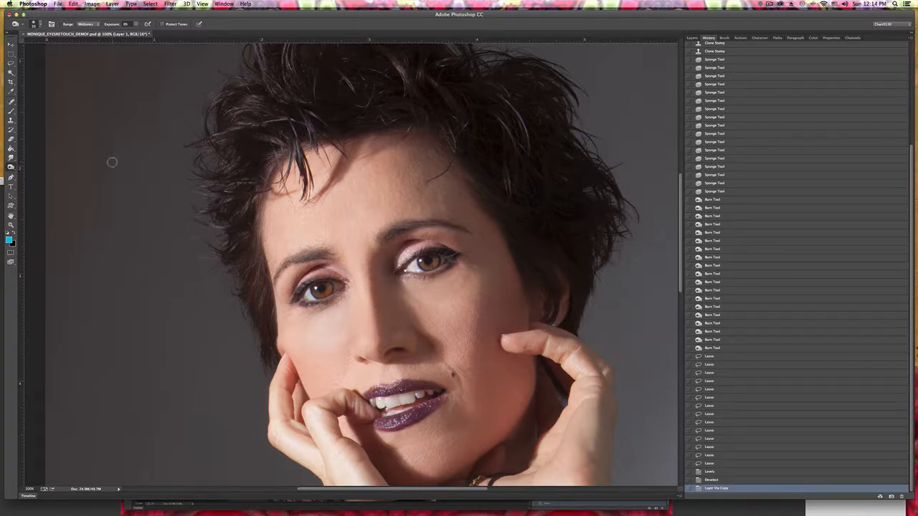
click(692, 38)
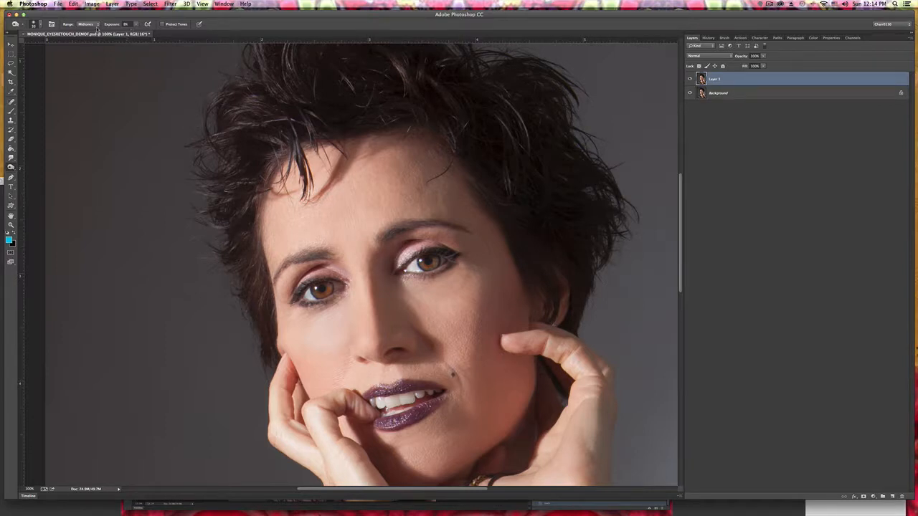
click(10, 169)
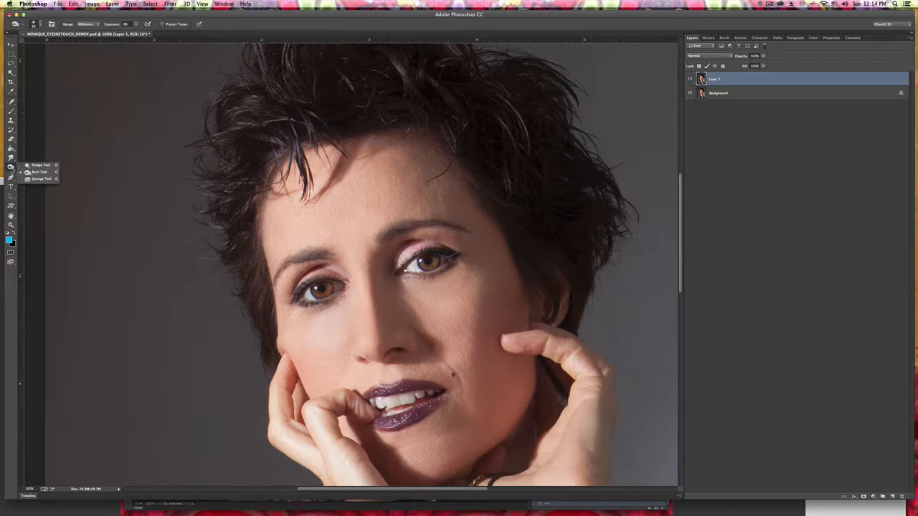
click(32, 172)
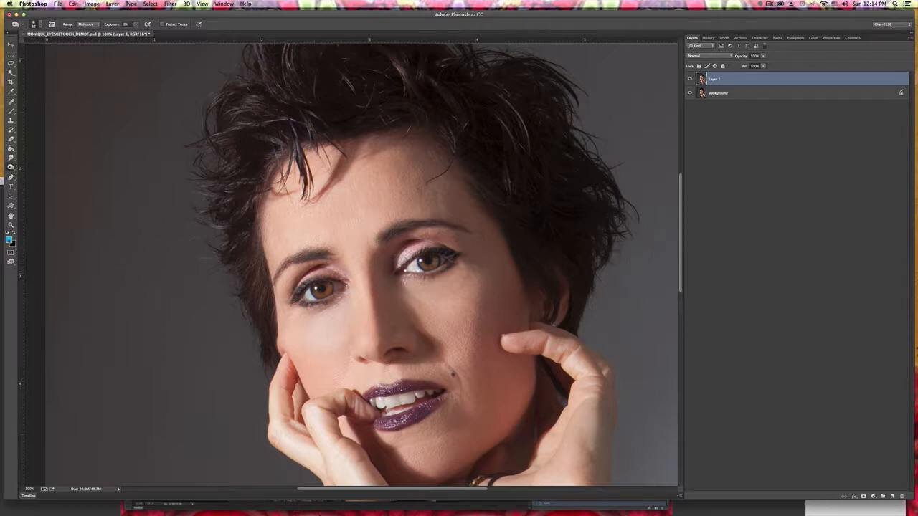
Step: Confirm light blue 54c2f0 as the foreground colour and choose the Brush tool with a soft round 45 px tip
click(9, 241)
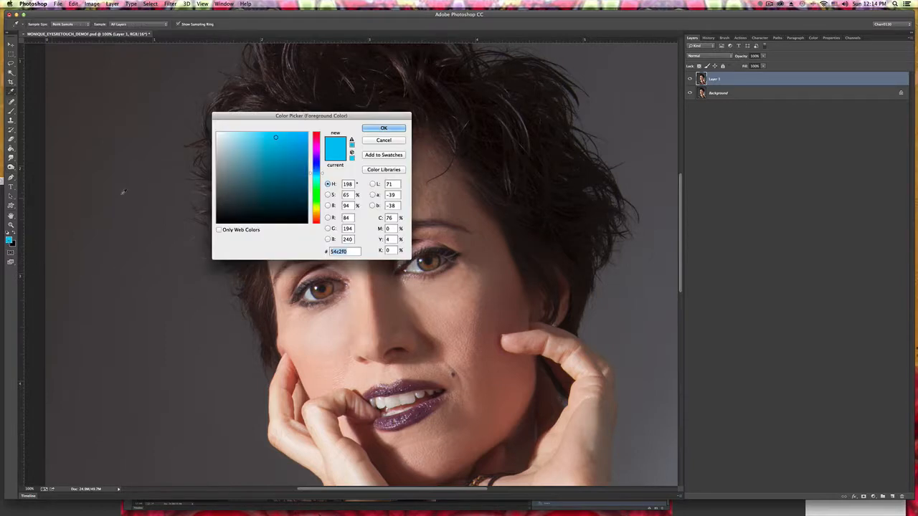
click(375, 129)
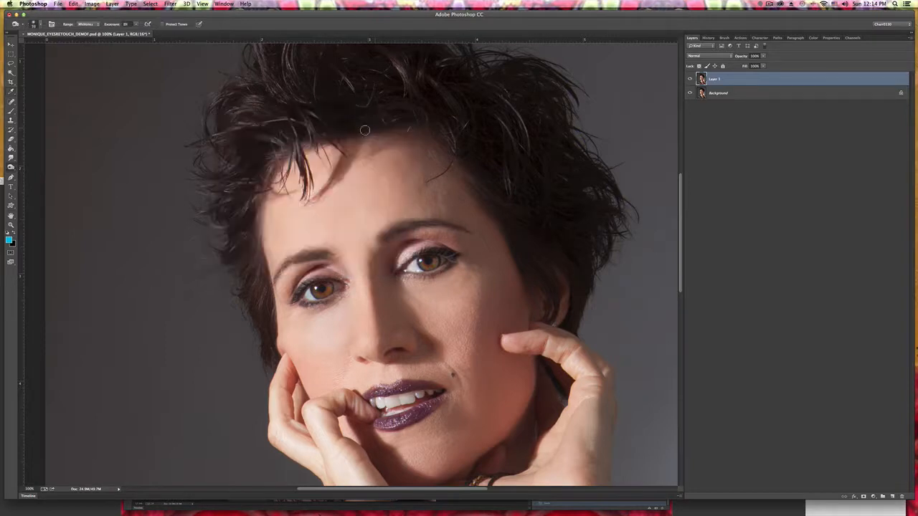
click(11, 112)
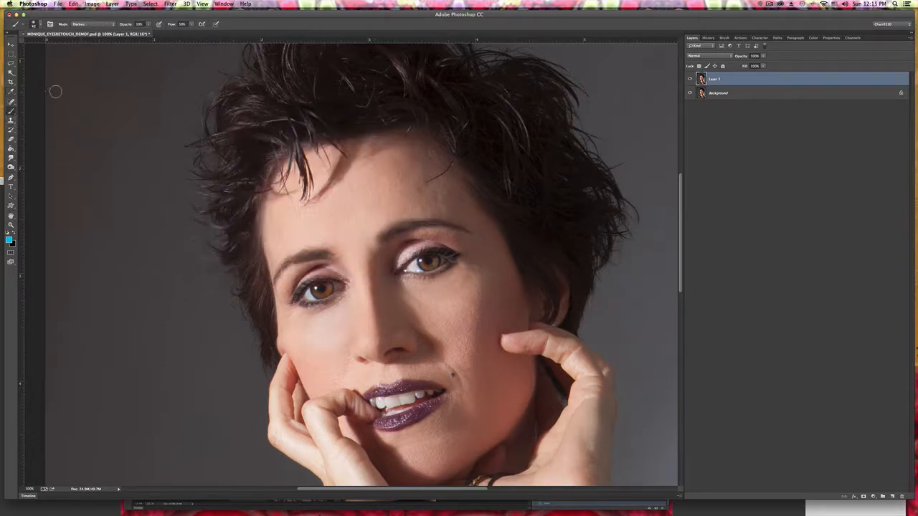
click(39, 26)
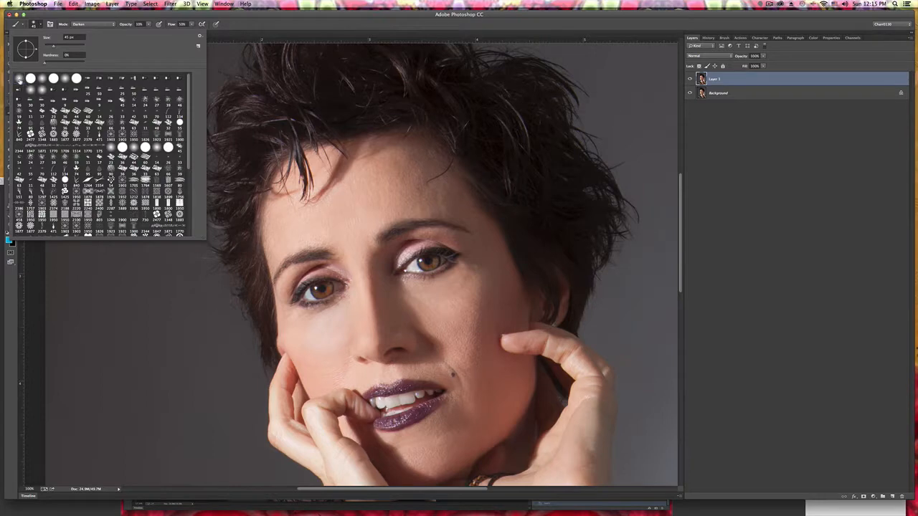
click(233, 26)
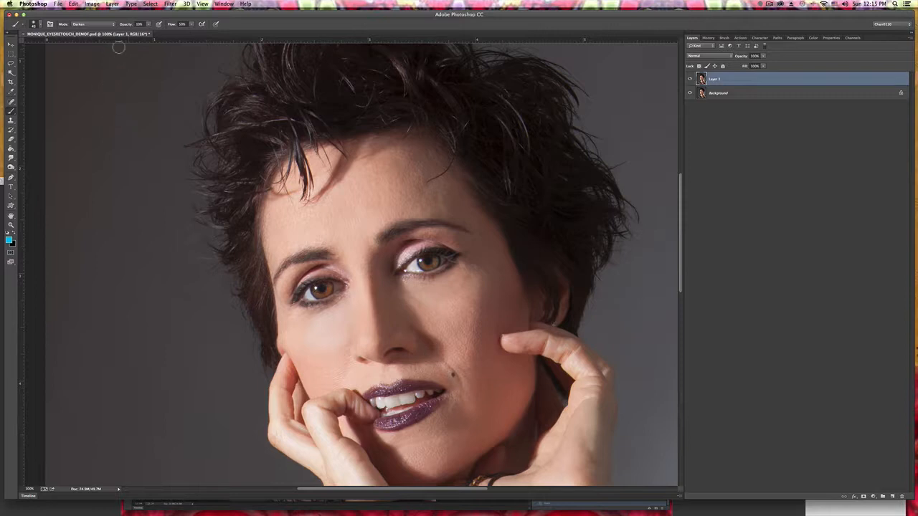
Step: Set the brush's blending mode to Darken for painting eyeshadow on the eyelids
click(88, 24)
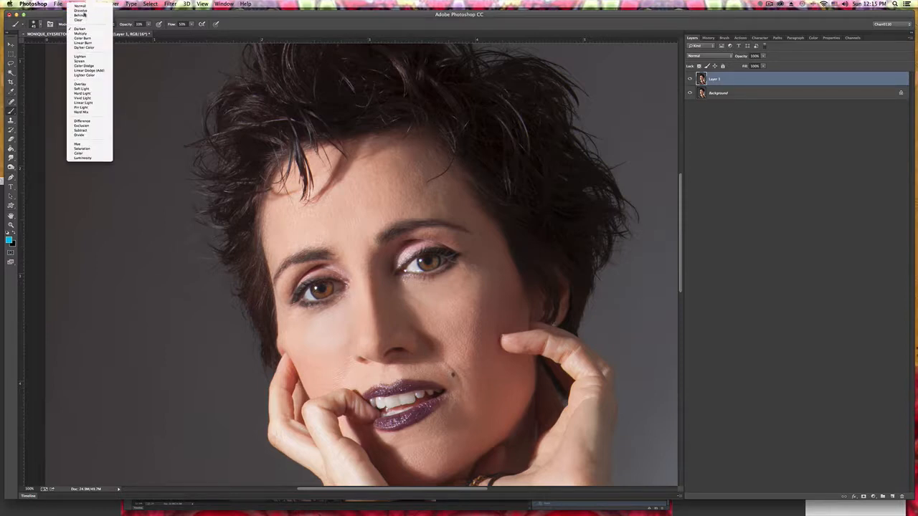
click(84, 11)
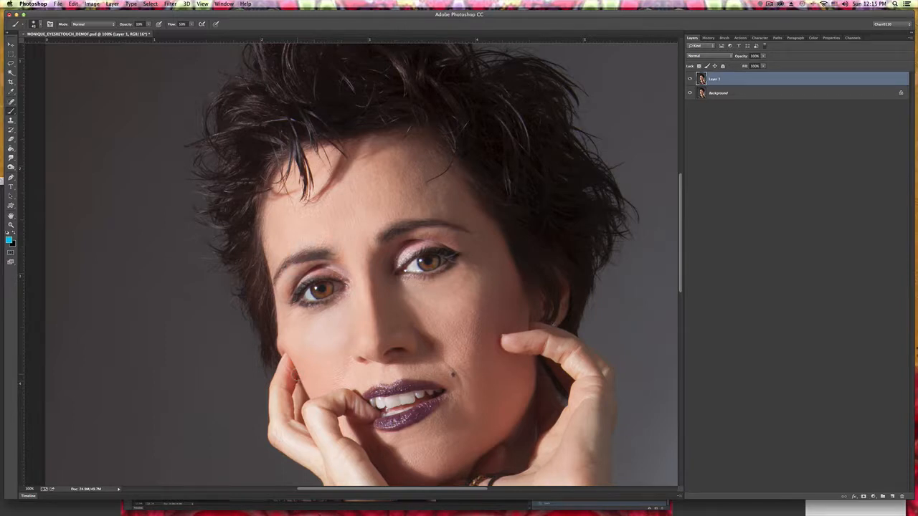
click(89, 24)
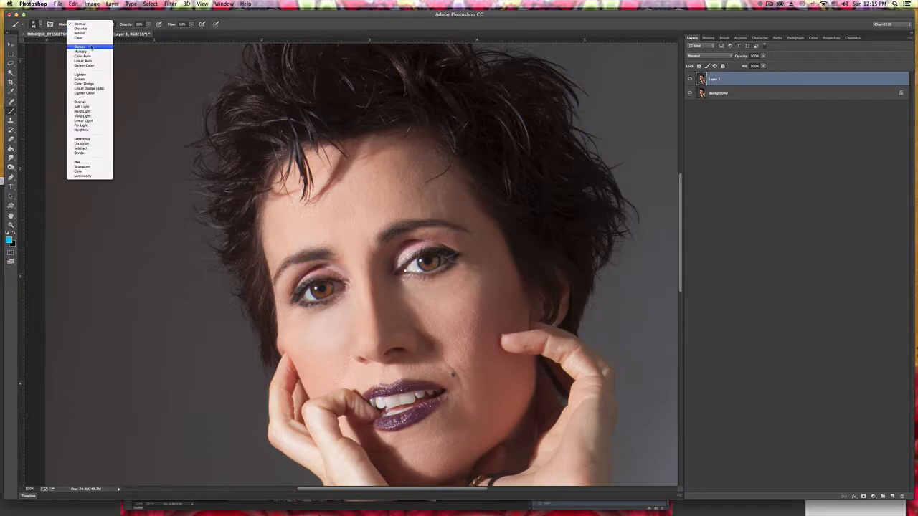
click(90, 48)
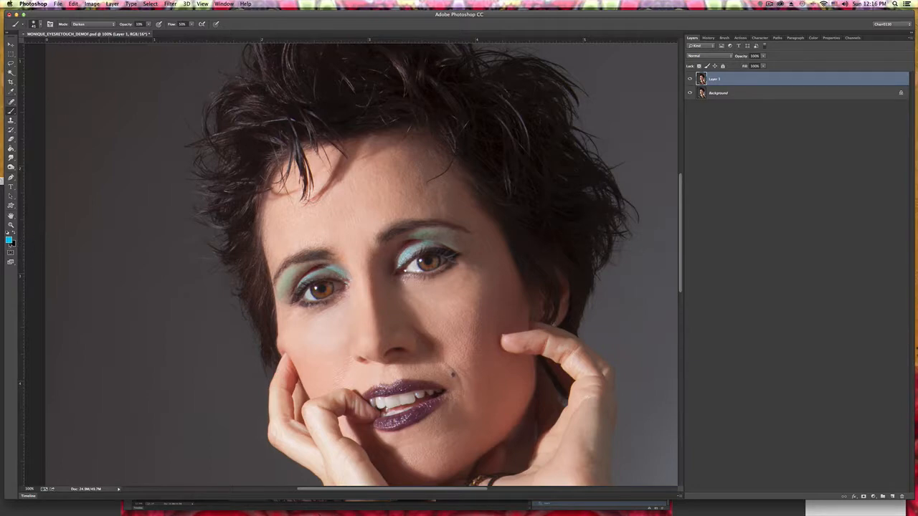
Step: Change the foreground colour to yellow e7f054 and choose the Brush tool for more eyeshadow
click(10, 243)
click(316, 208)
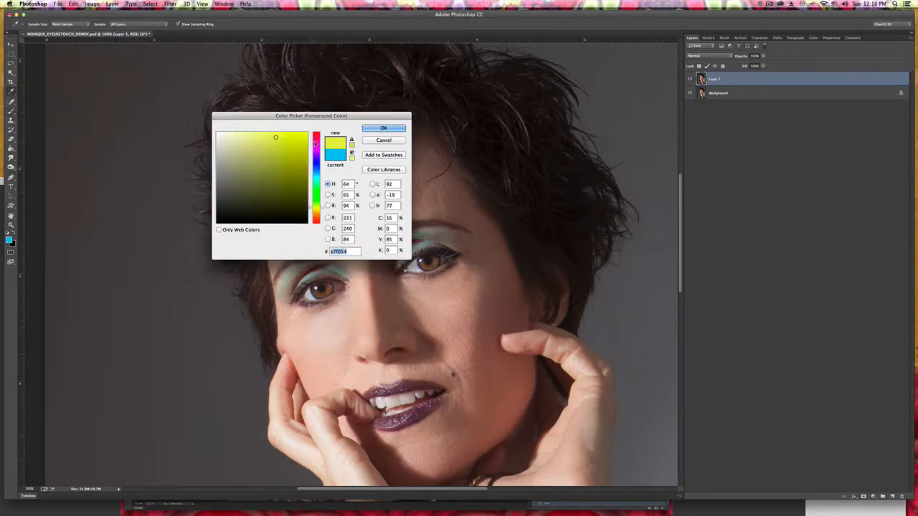
click(372, 129)
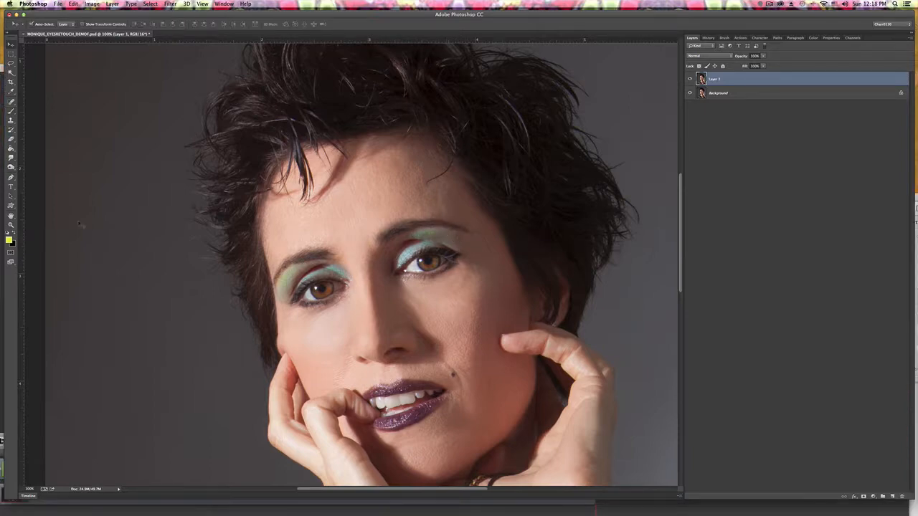
click(10, 112)
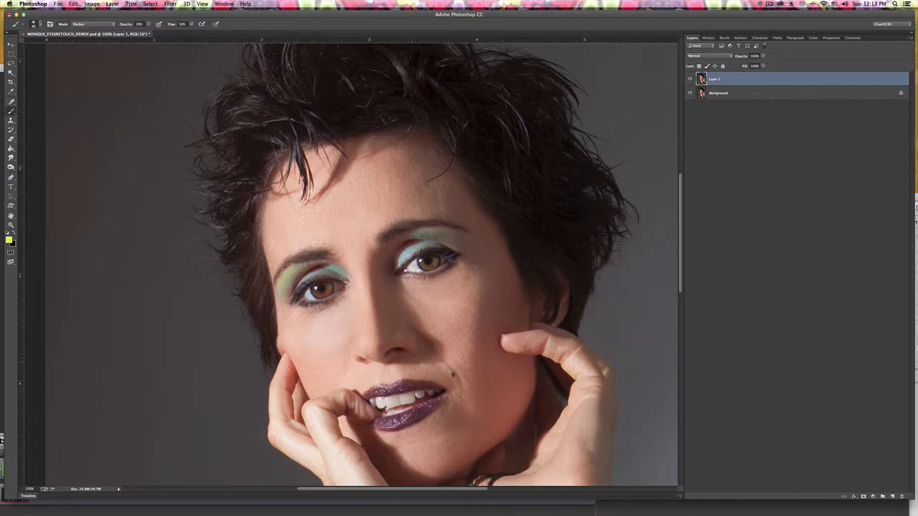
Step: Change the foreground colour to coral pink f57b78 for painting blush
click(8, 241)
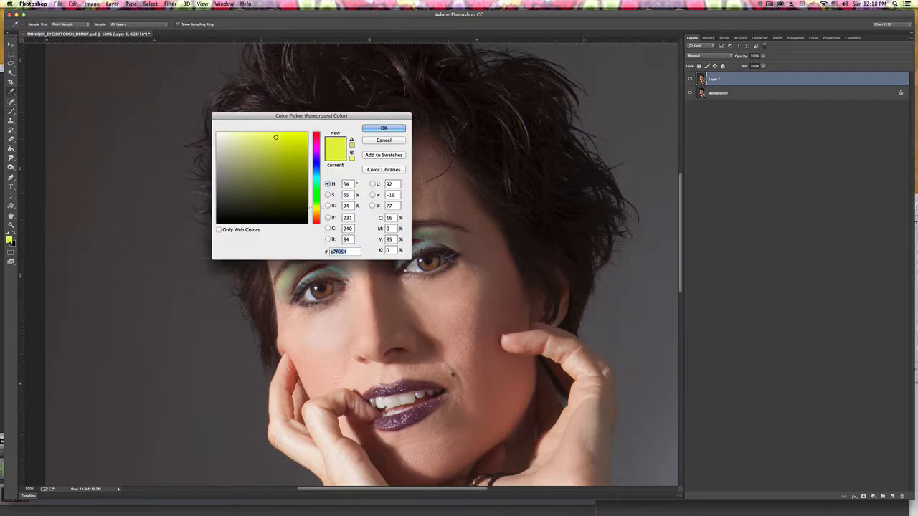
click(468, 304)
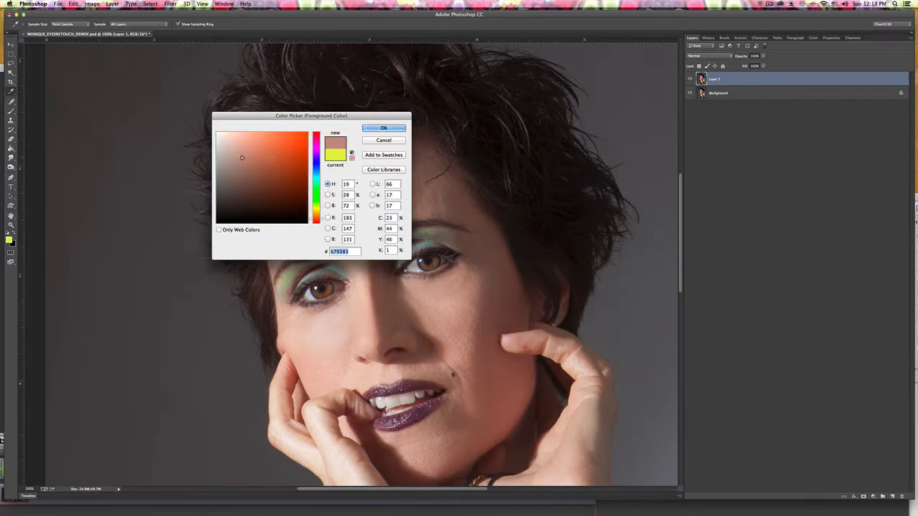
click(320, 222)
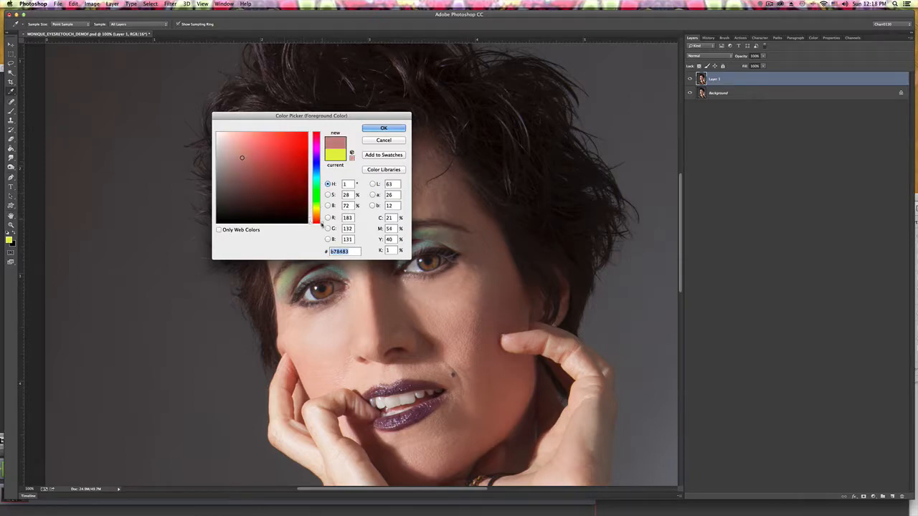
click(263, 134)
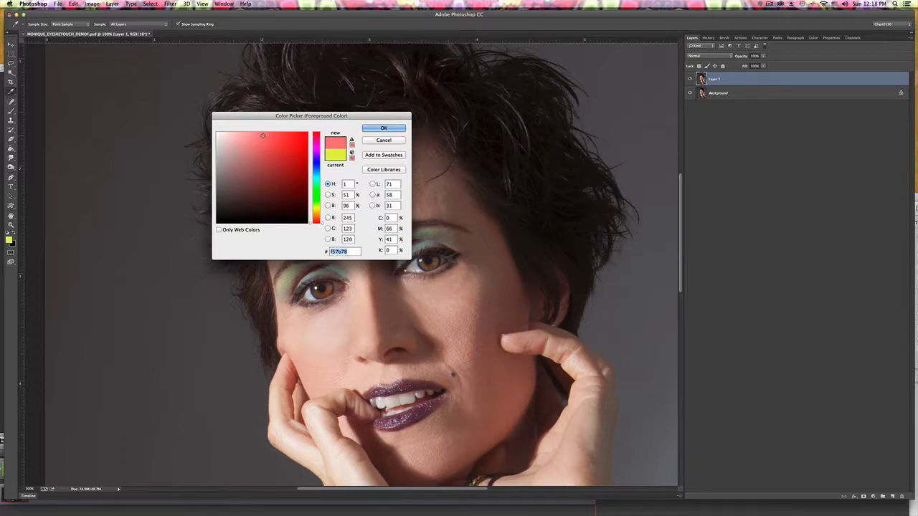
click(383, 129)
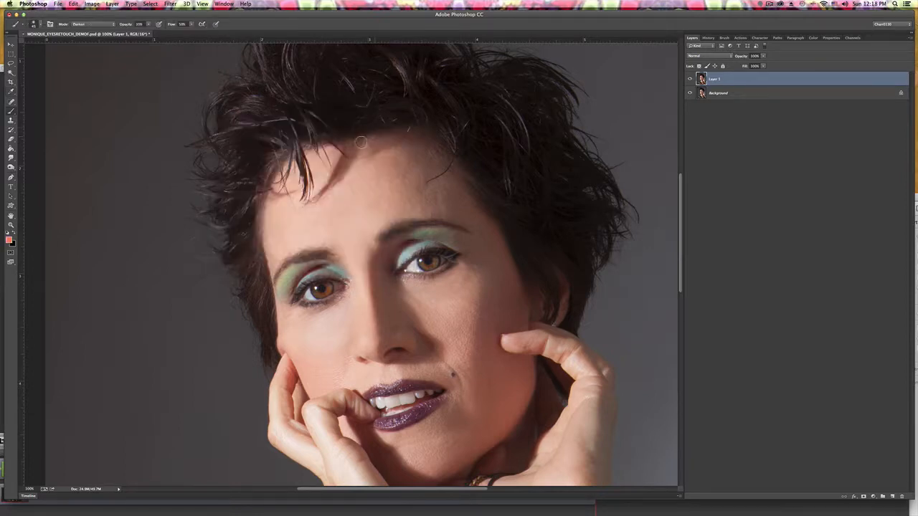
Step: Enlarge the brush tip to about 90 px and paint soft coral blush over both cheeks on Layer 1
key(bracketright)
key(bracketright)
key(bracketright)
key(bracketright)
key(bracketright)
key(bracketright)
key(bracketright)
key(bracketleft)
key(bracketleft)
key(bracketleft)
key(bracketleft)
key(bracketleft)
mouse_move(303, 321)
mouse_down()
mouse_move(290, 324)
mouse_move(309, 333)
mouse_move(310, 367)
mouse_up()
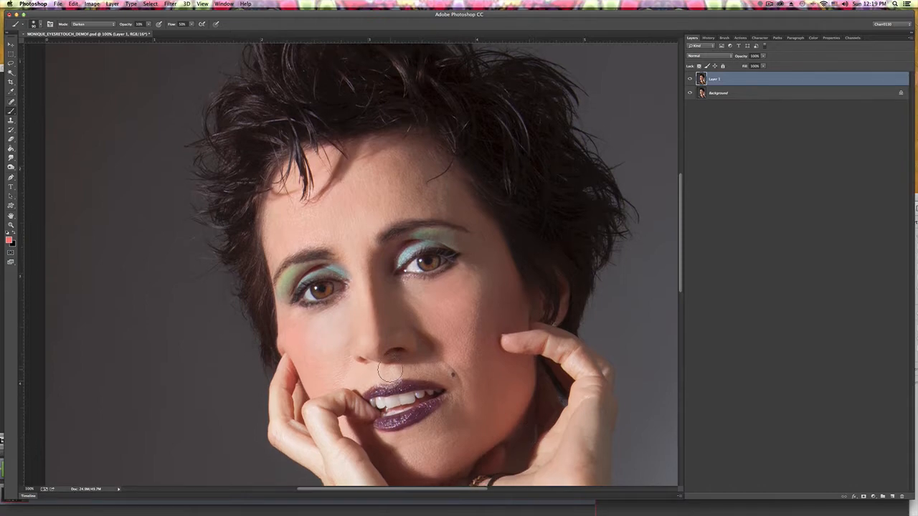
scroll(389, 371, down, 2)
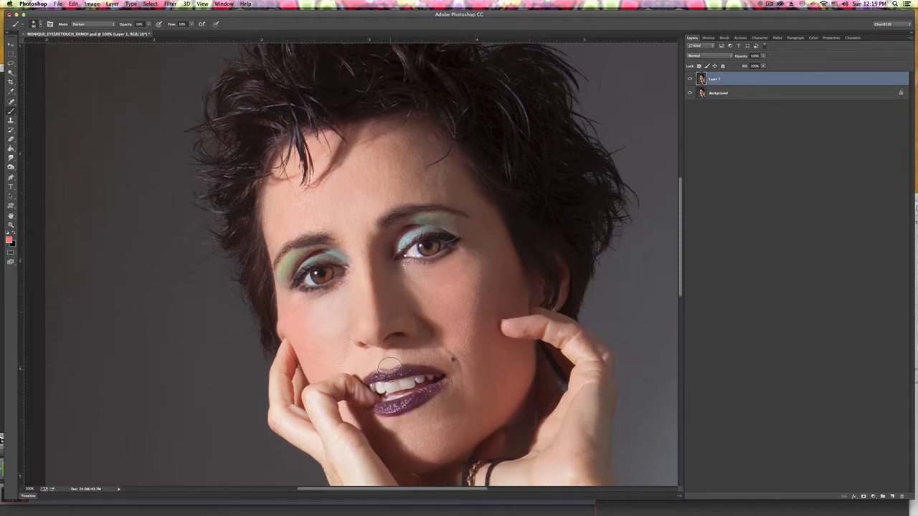